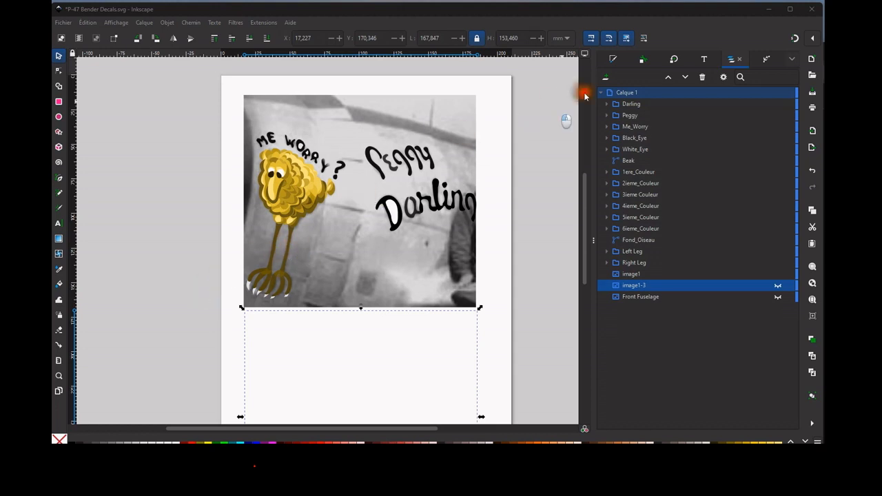
# Toggle the Darling, Peggy and Me_Worry groups off and back on to compare the lettering with the photo beneath.
pyautogui.click(635, 103)
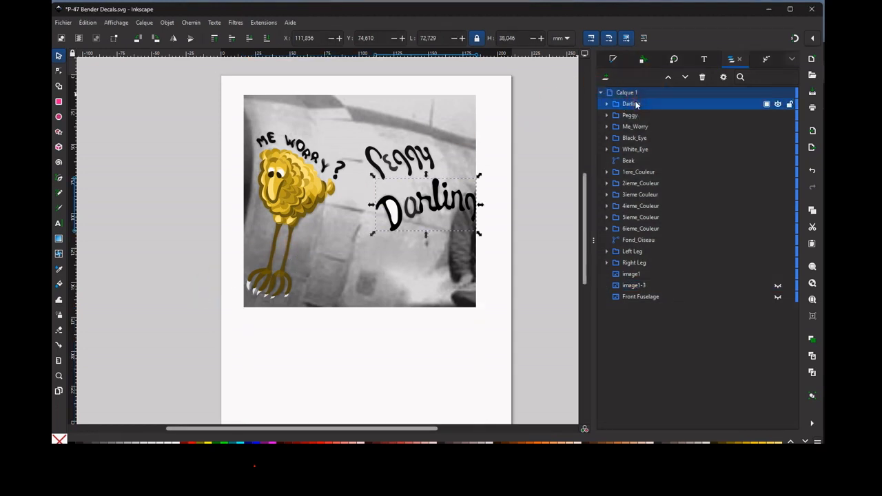
pyautogui.click(636, 105)
pyautogui.click(778, 104)
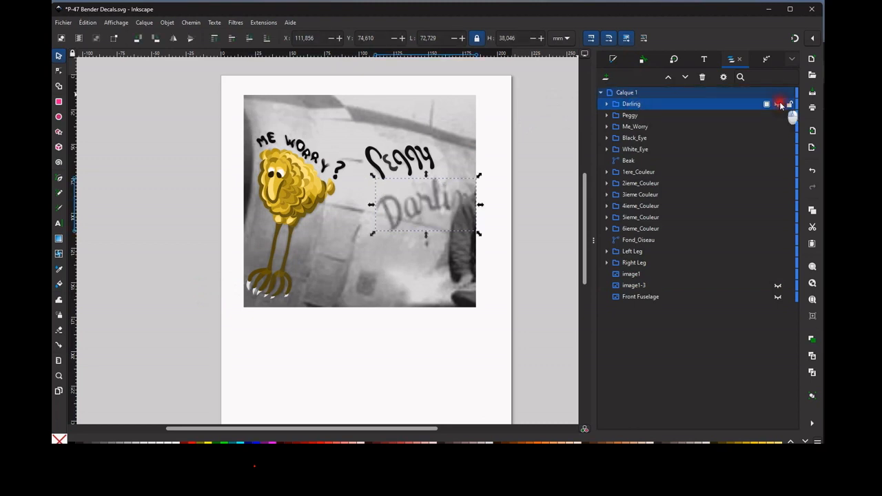
pyautogui.click(779, 104)
pyautogui.click(682, 115)
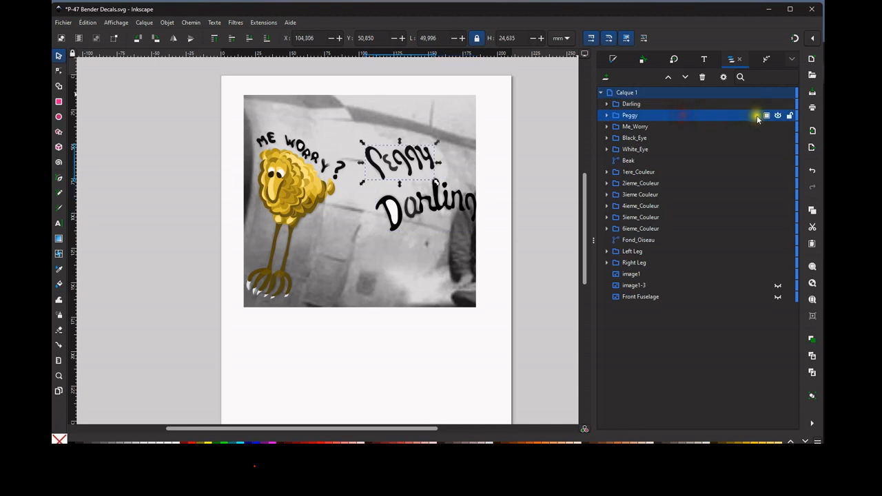
pyautogui.click(778, 116)
pyautogui.click(778, 116)
pyautogui.click(672, 126)
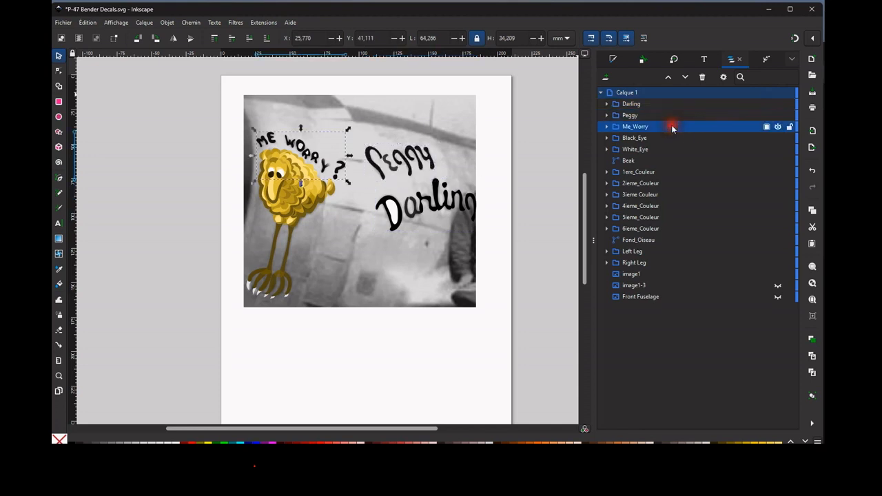
pyautogui.click(778, 127)
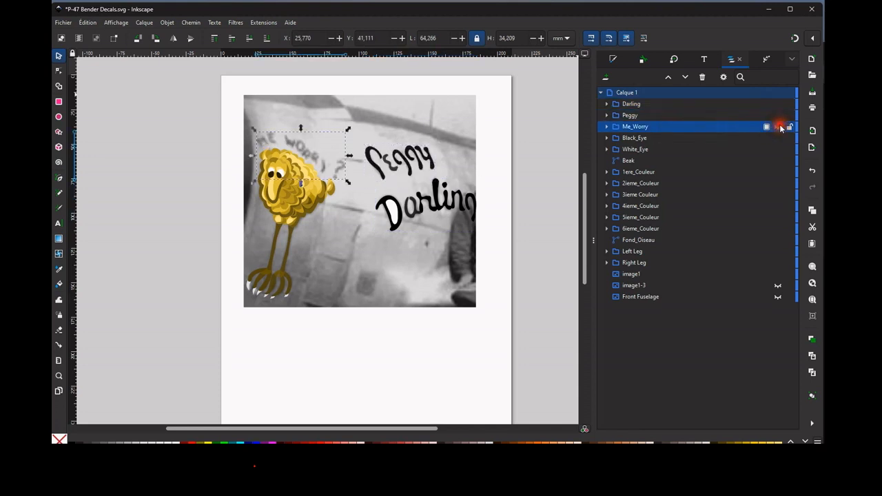
pyautogui.click(778, 127)
# Select Black_Eye, White_Eye, Beak and Fond_Oiseau one after another to identify each part of the bird.
pyautogui.click(635, 141)
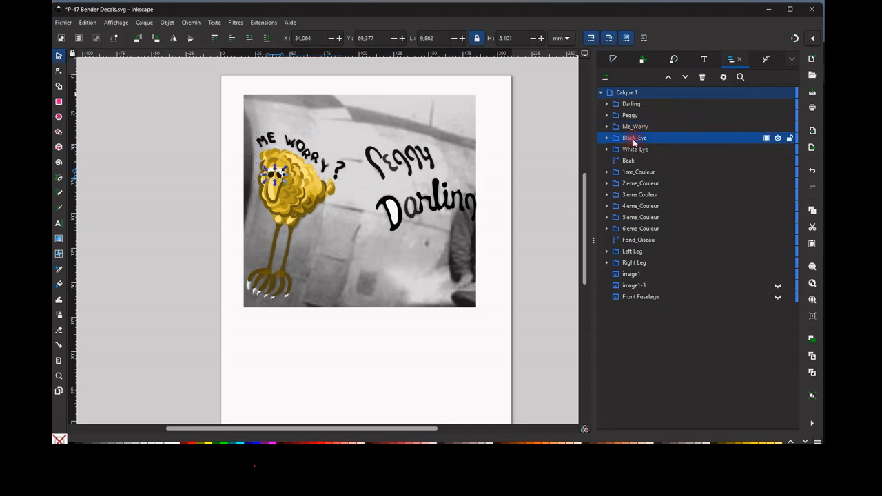
pyautogui.click(636, 150)
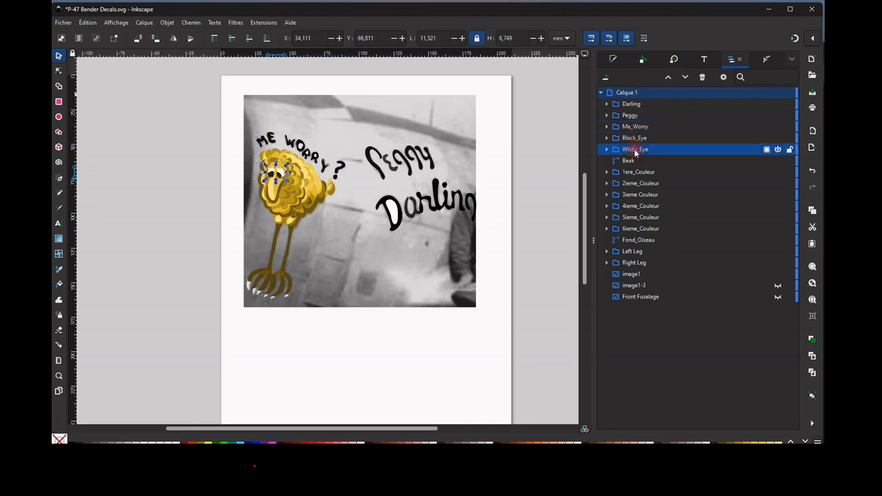
pyautogui.click(633, 161)
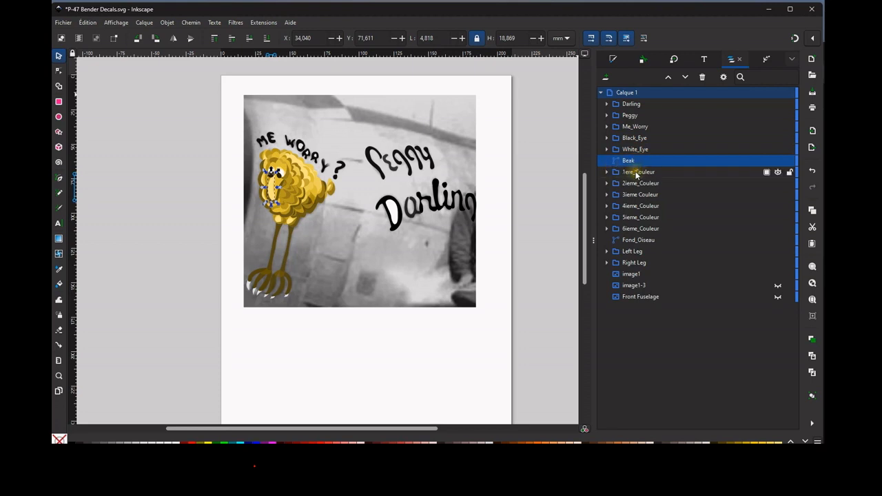
pyautogui.click(636, 240)
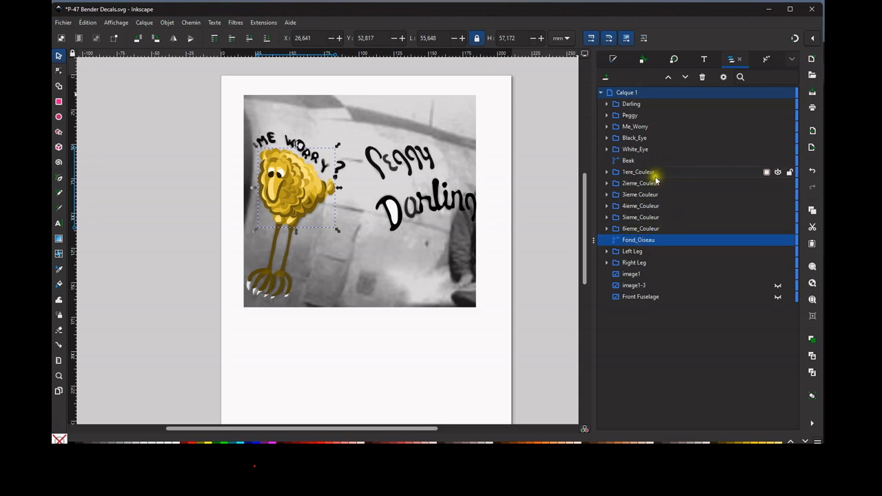
# Hide all six colour groups of the bird, from 1ere_Couleur through 6ieme_Couleur.
pyautogui.click(778, 171)
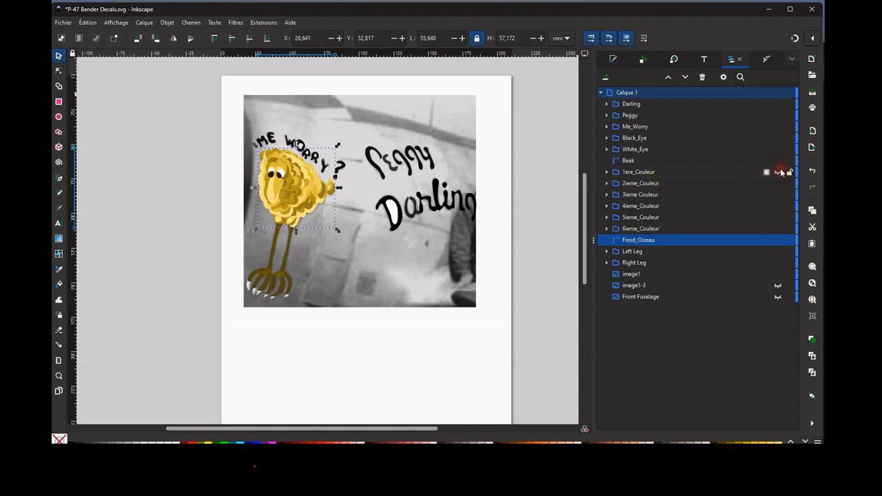
pyautogui.click(703, 170)
pyautogui.click(768, 183)
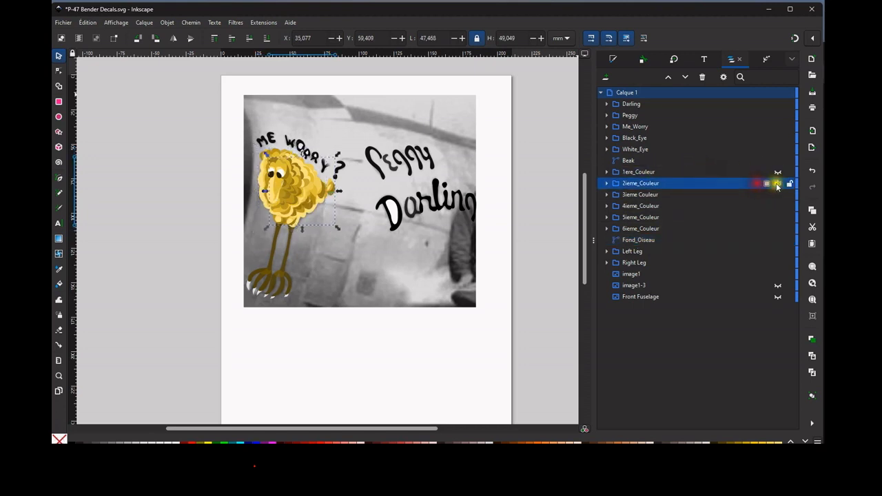
pyautogui.click(778, 183)
pyautogui.click(765, 194)
pyautogui.click(778, 194)
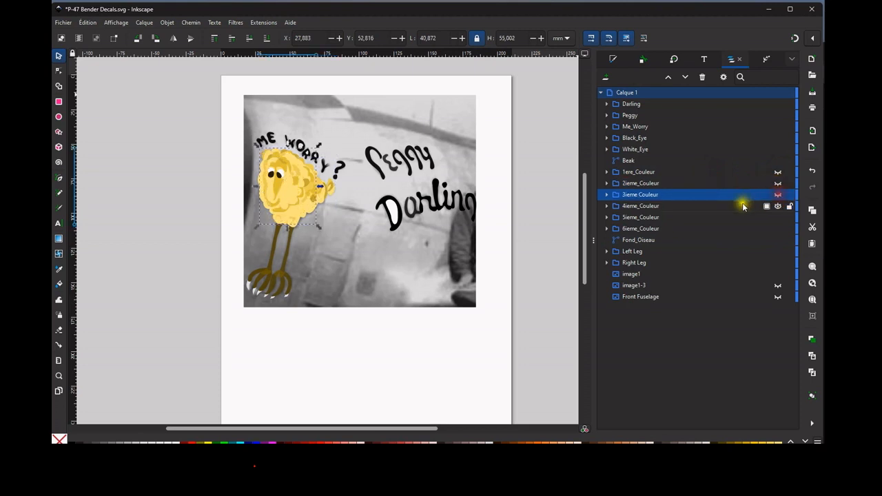
pyautogui.click(742, 204)
pyautogui.click(778, 206)
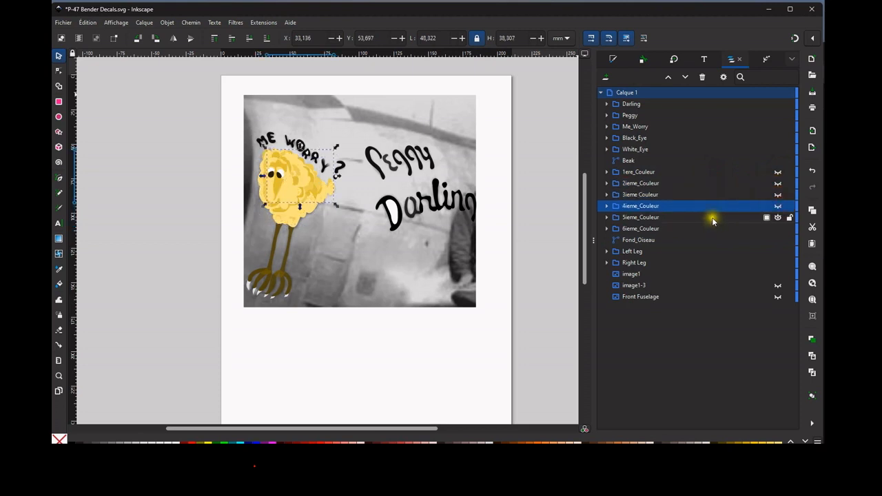
pyautogui.click(778, 217)
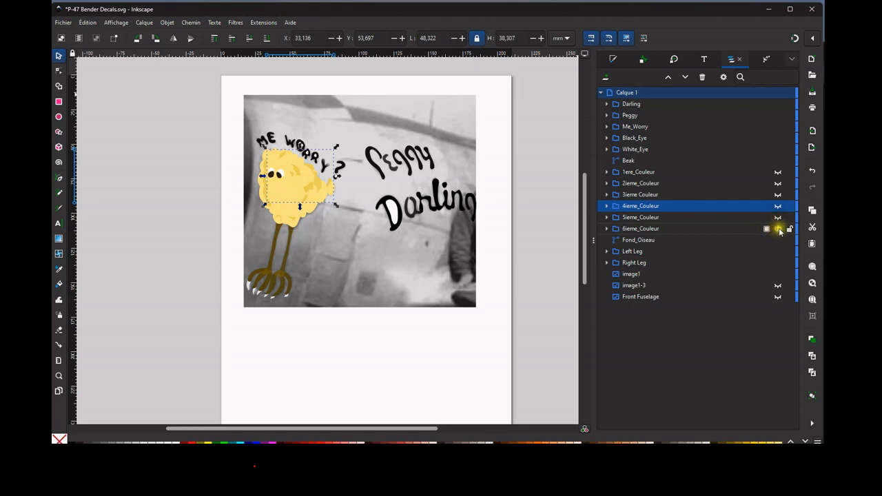
pyautogui.click(778, 229)
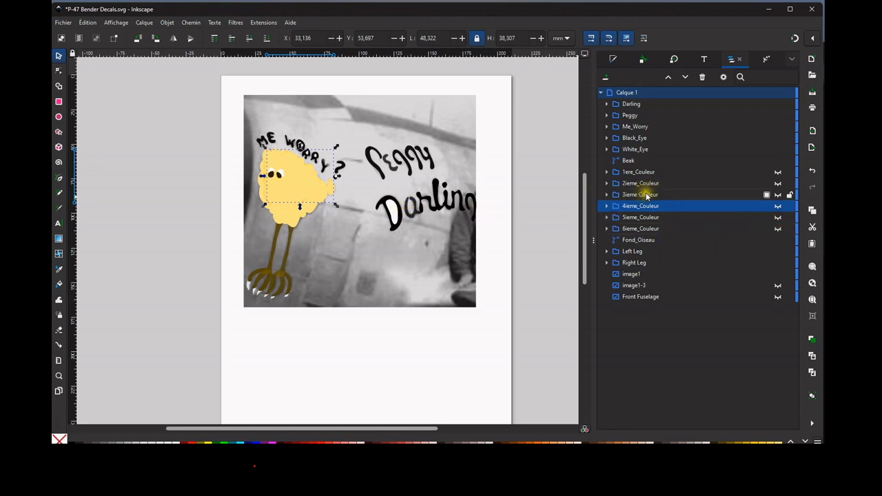
# Select the Fond_Oiseau shape and inspect its fill colour settings, then return to the object list.
pyautogui.click(657, 173)
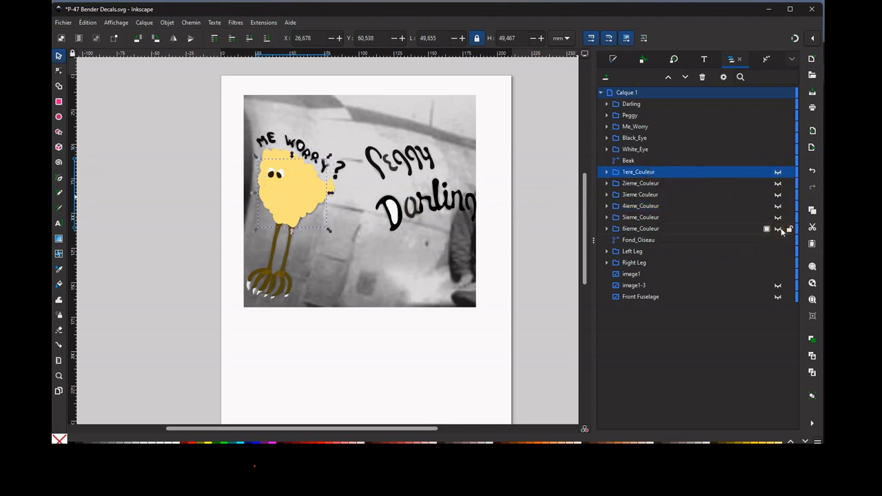
pyautogui.click(670, 239)
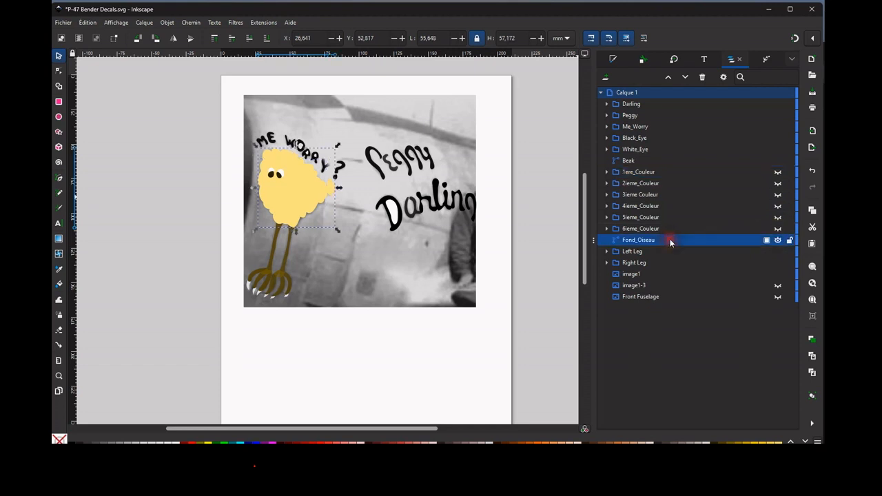
pyautogui.click(612, 60)
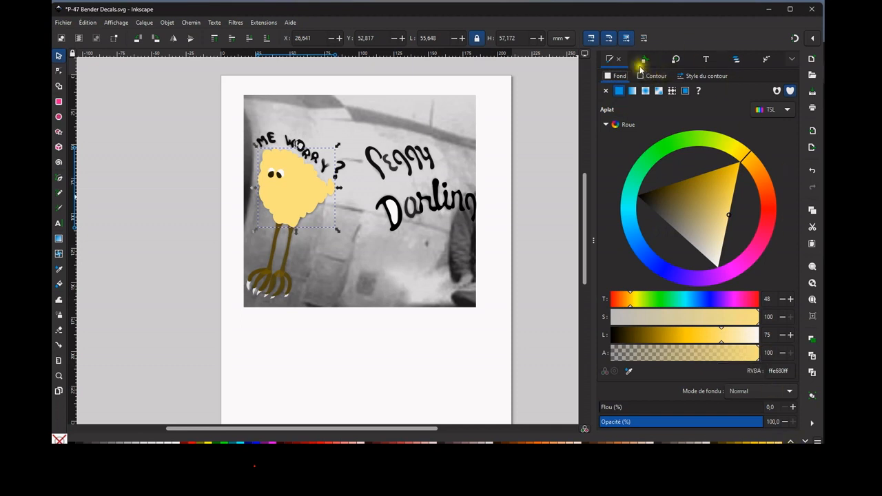
pyautogui.click(736, 59)
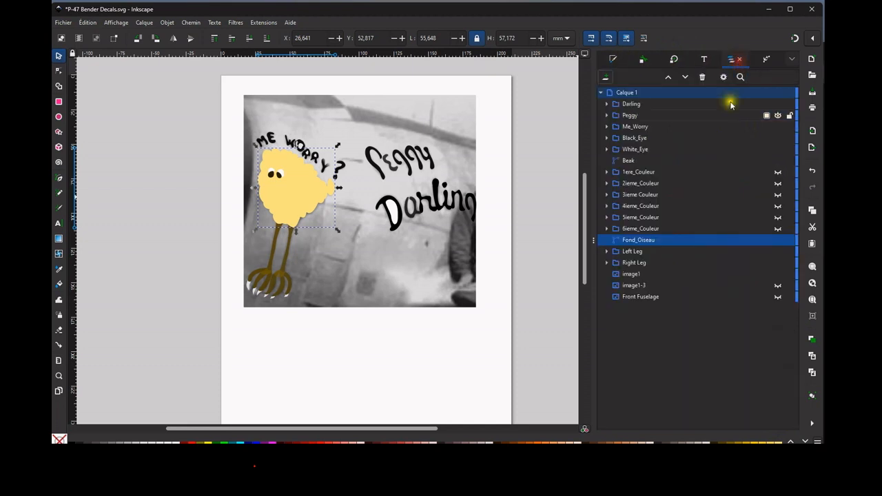
# Make the 6ieme_Couleur group visible over the bird's base shape.
pyautogui.click(710, 229)
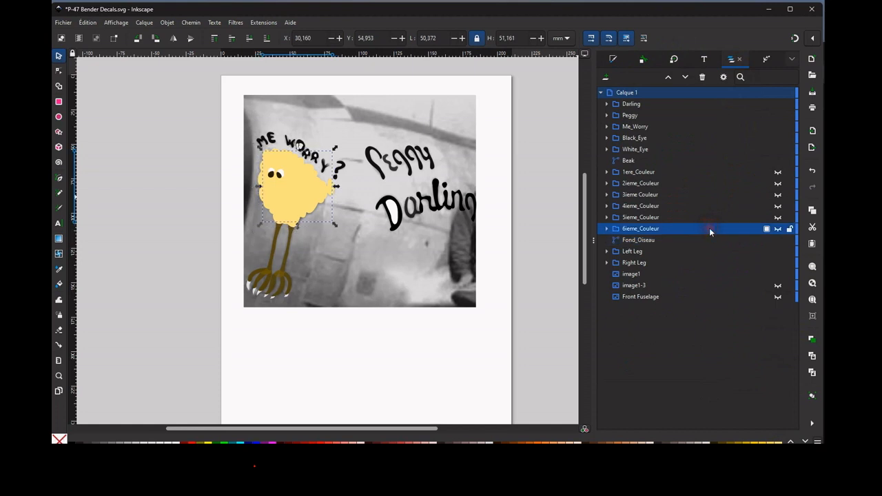
pyautogui.click(778, 229)
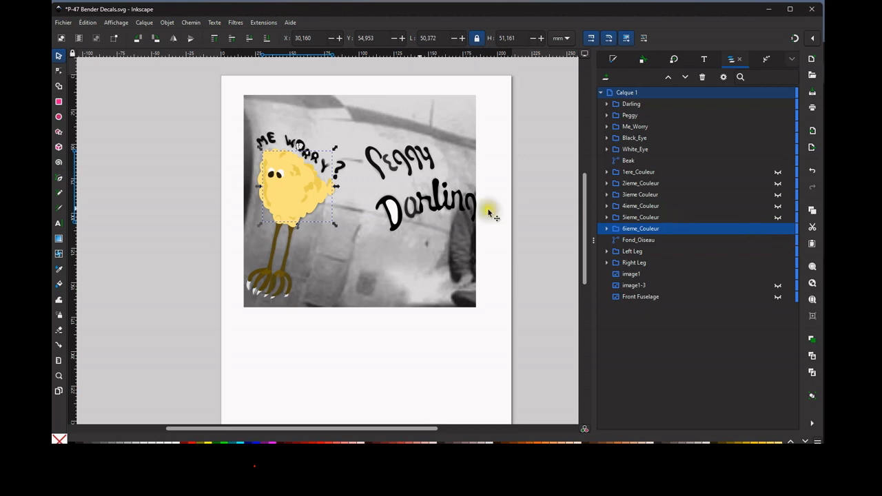
pyautogui.scroll(2, 320, 205)
pyautogui.scroll(-2, 323, 215)
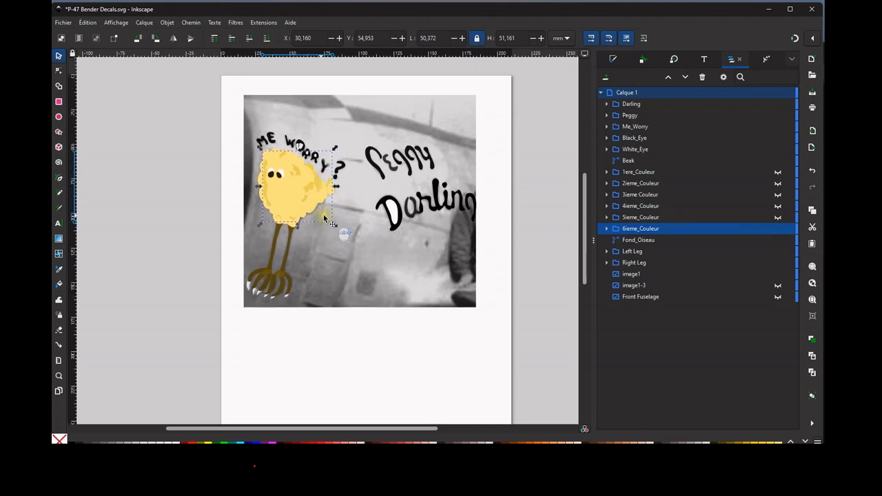
# Inspect the nodes of a darker feather patch near the bird's tail, then collapse and select its 6ieme_Couleur group.
pyautogui.scroll(3, 308, 189)
pyautogui.scroll(3, 312, 190)
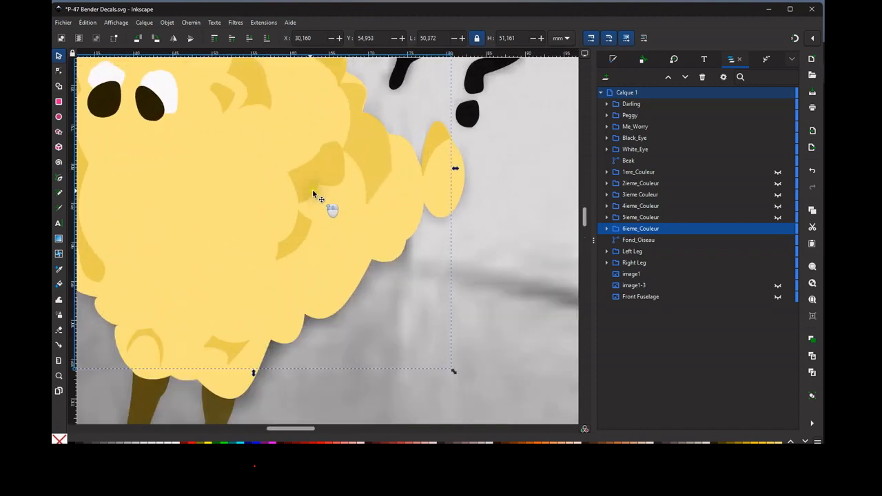
pyautogui.click(316, 169)
pyautogui.click(66, 71)
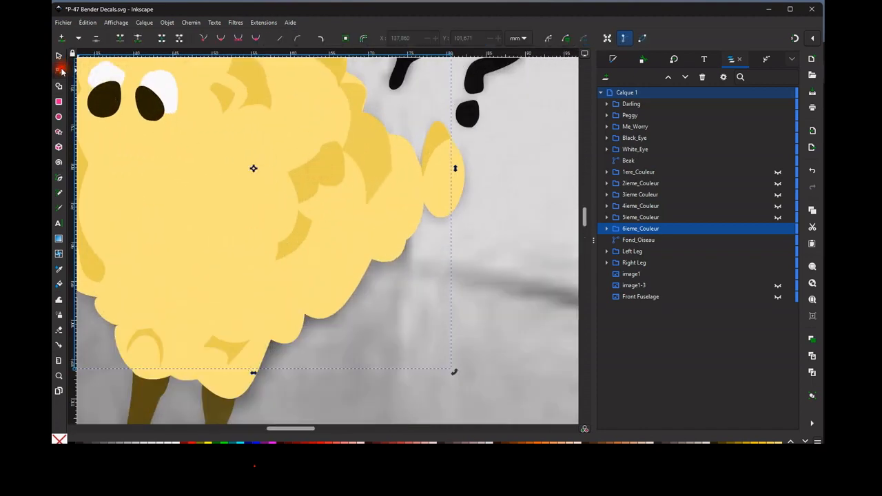
pyautogui.click(304, 172)
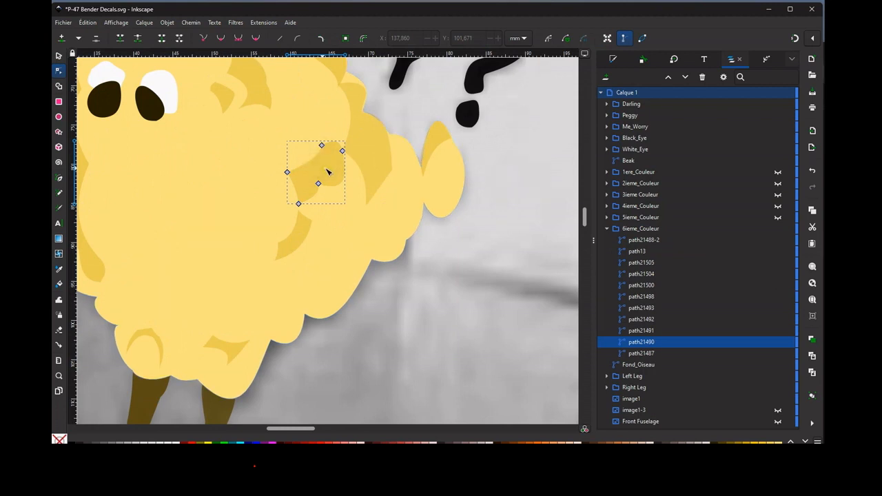
pyautogui.scroll(-3, 328, 172)
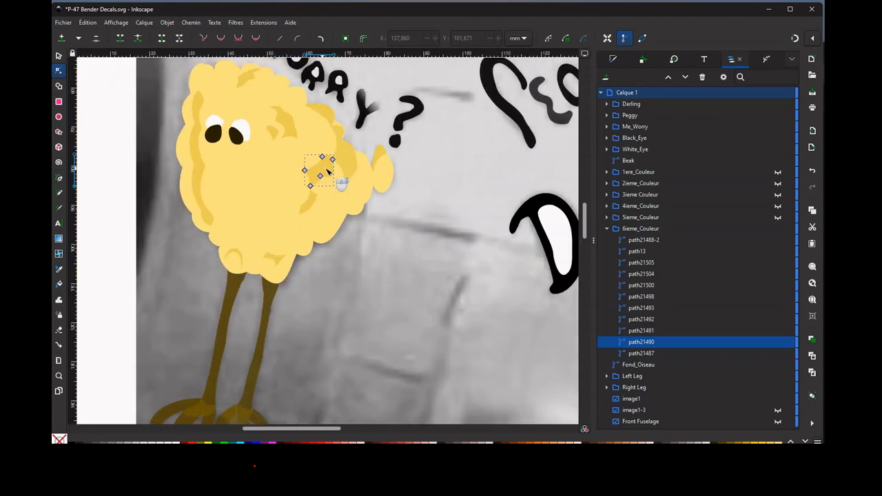
pyautogui.click(606, 228)
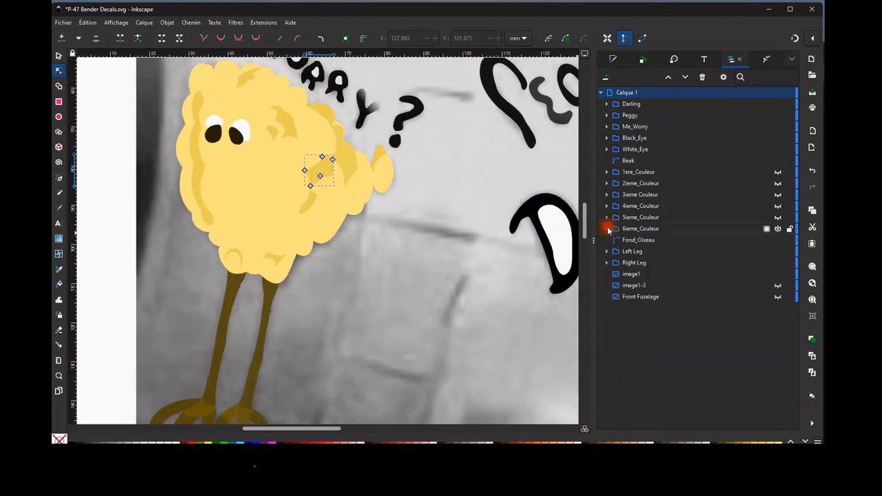
pyautogui.click(681, 228)
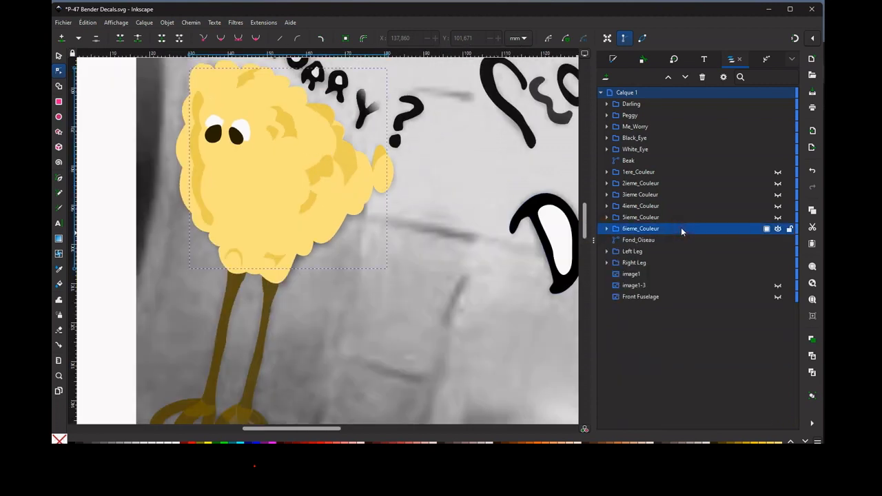
# Toggle the 5ieme_Couleur and 4ieme_Couleur groups to compare their shading, leaving both visible.
pyautogui.click(782, 217)
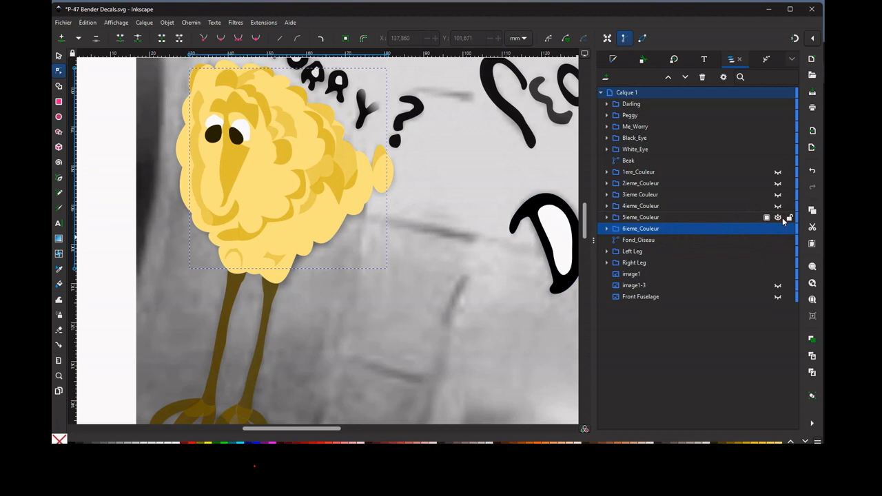
pyautogui.click(778, 217)
pyautogui.click(778, 217)
pyautogui.click(779, 206)
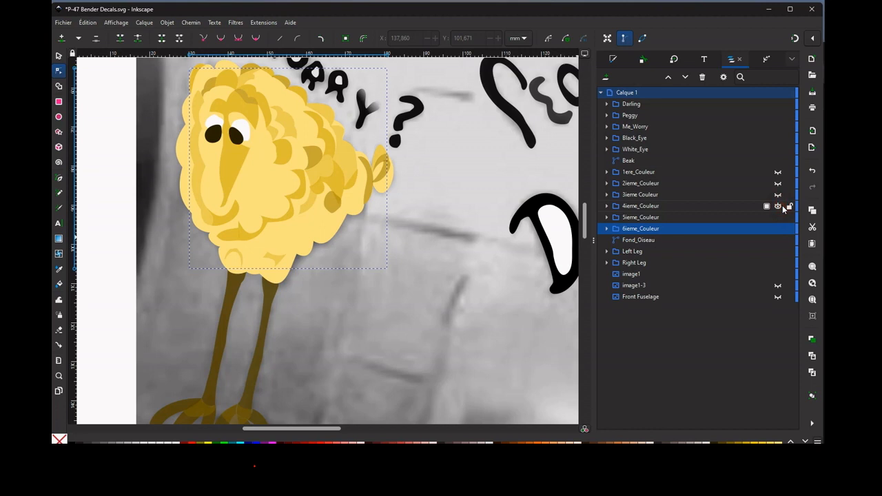
pyautogui.click(781, 206)
pyautogui.click(781, 206)
pyautogui.click(780, 206)
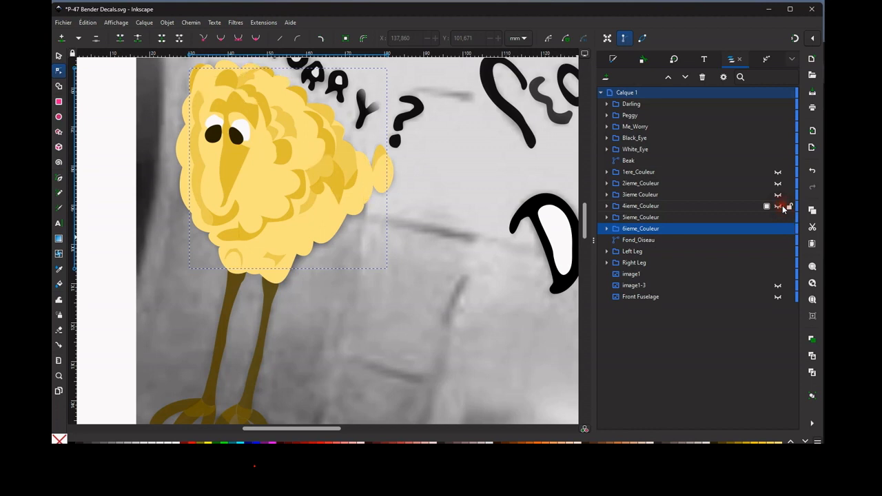
pyautogui.click(780, 206)
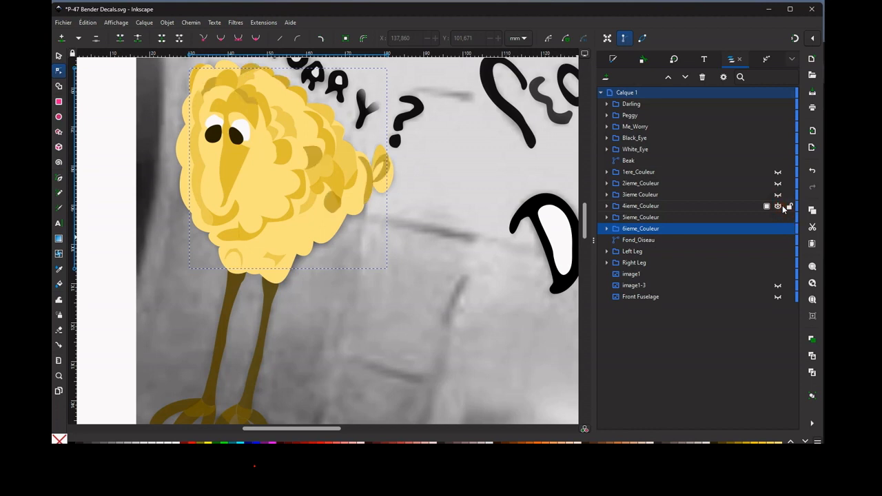
# Draw a small closed triangle with straight segments over the photo, between the bird and the large letter D.
pyautogui.click(389, 288)
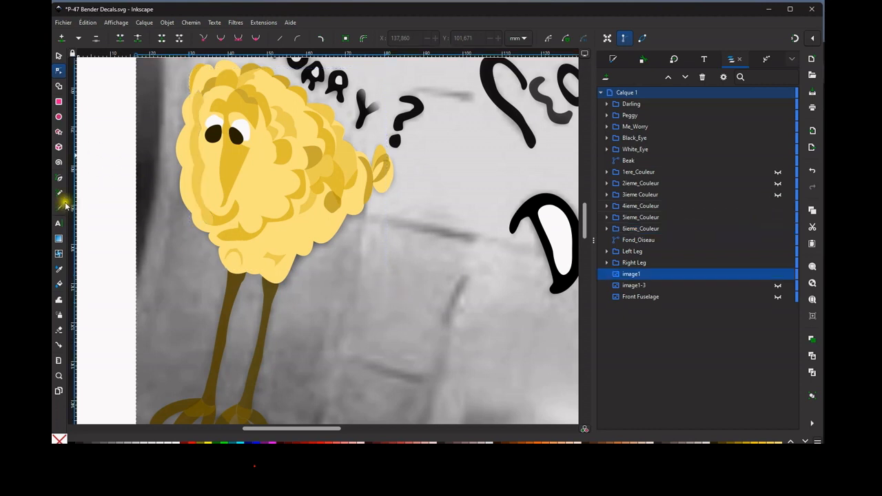
pyautogui.click(58, 178)
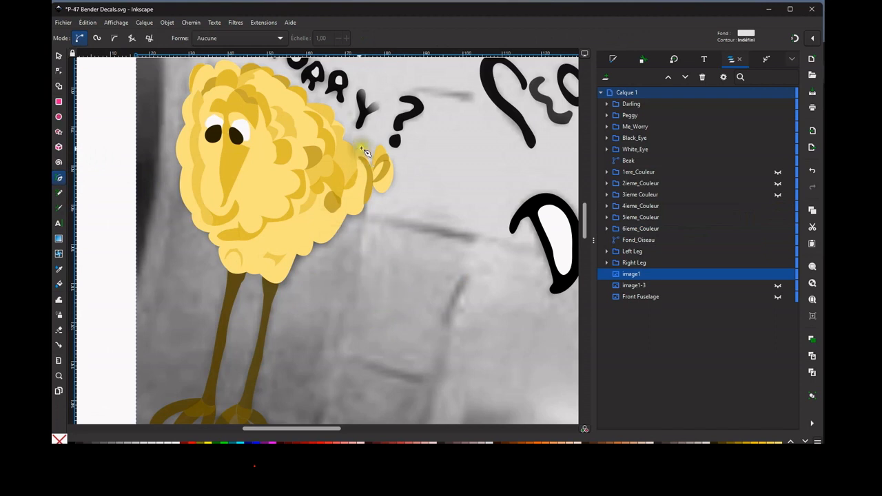
pyautogui.click(420, 258)
pyautogui.click(423, 298)
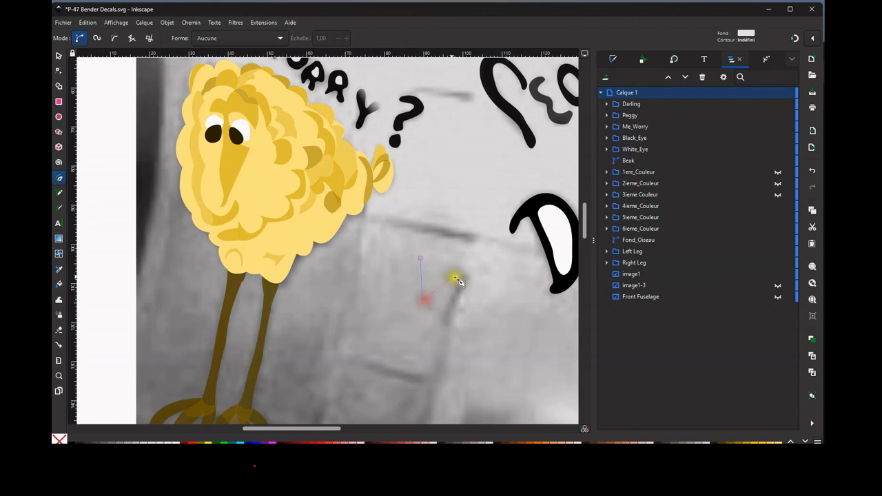
pyautogui.click(453, 277)
pyautogui.click(420, 258)
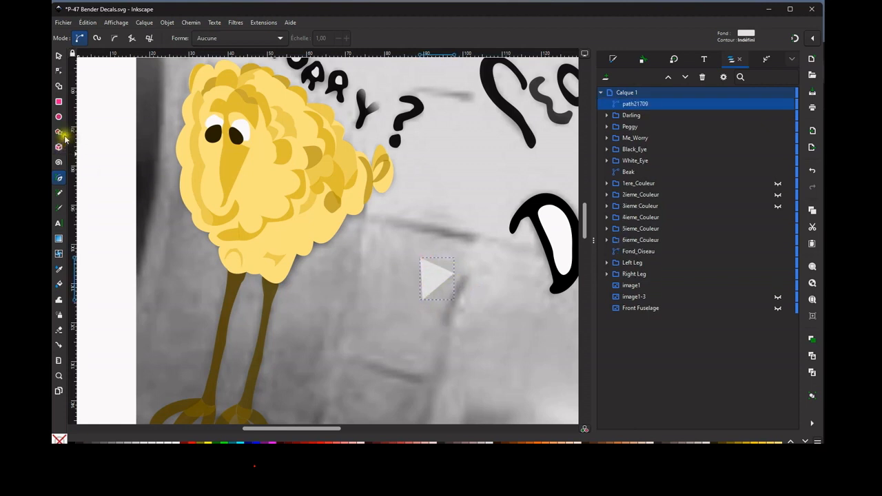
# Bend the triangle's straight sides into curves by editing its path segments, giving a crescent-like shape.
pyautogui.click(59, 70)
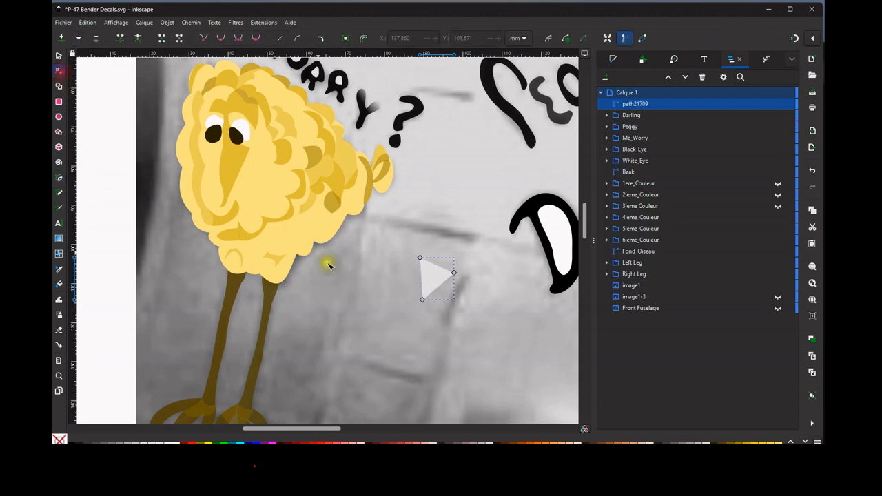
pyautogui.click(433, 279)
pyautogui.moveTo(441, 286); pyautogui.dragTo(449, 260)
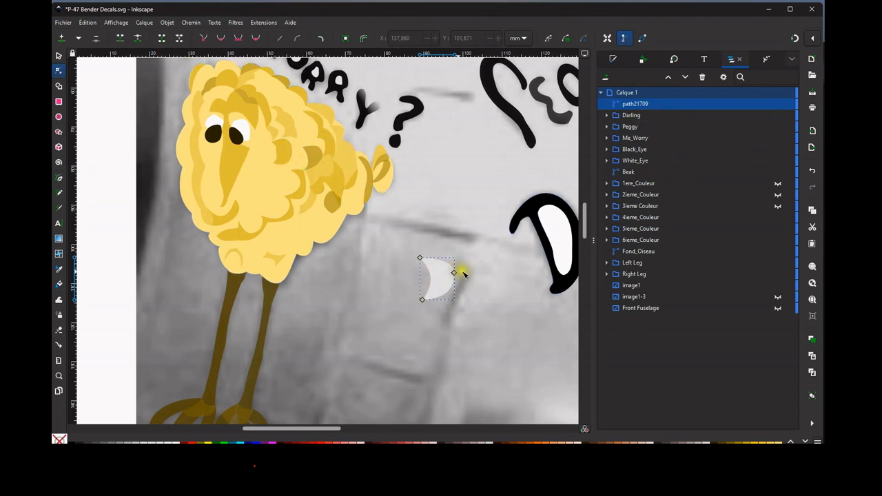
# Delete the curved demonstration shape from the drawing.
pyautogui.click(441, 284)
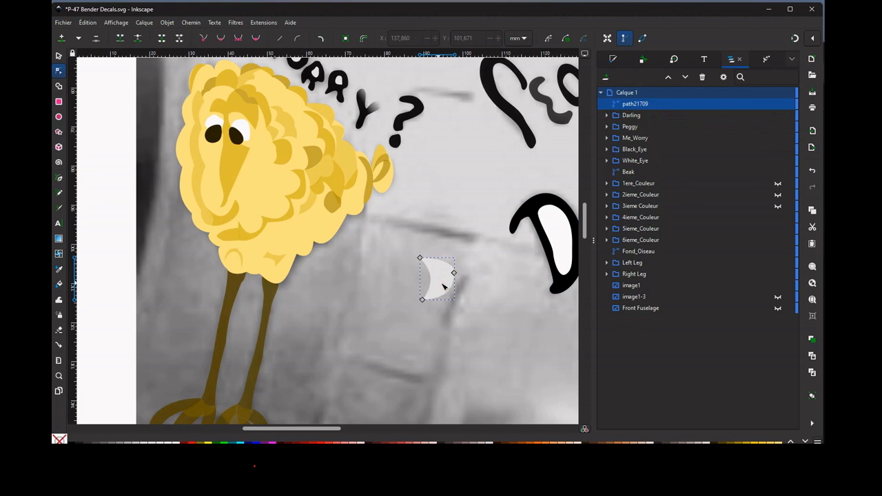
pyautogui.rightClick(430, 283)
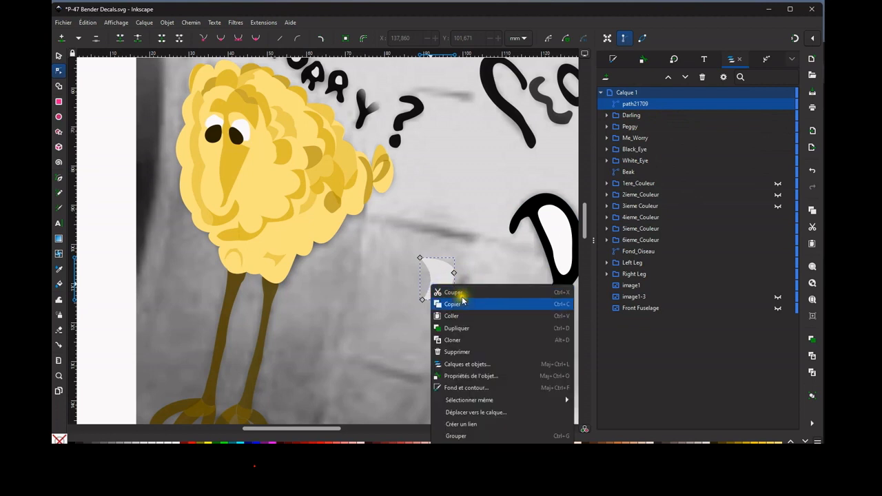
pyautogui.click(458, 352)
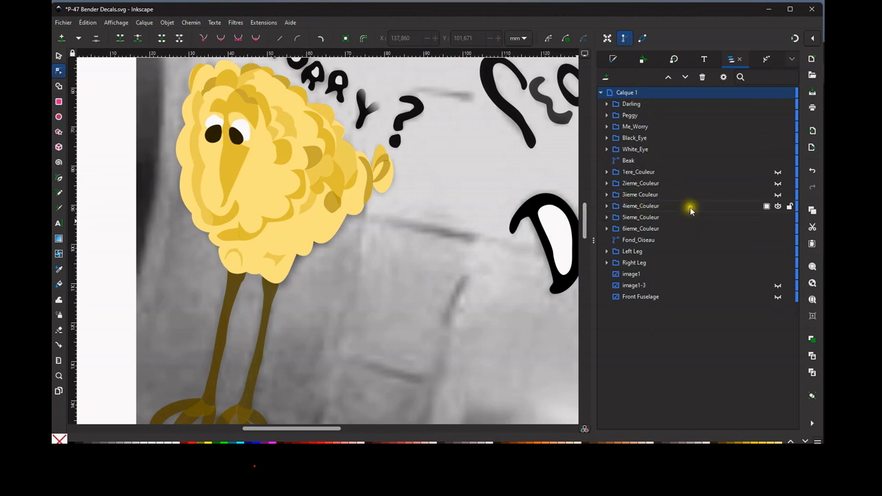
# Make the 3ieme Couleur, 2ieme_Couleur and 1ere_Couleur groups visible, switching 2ieme_Couleur off and on to compare its shading.
pyautogui.click(779, 195)
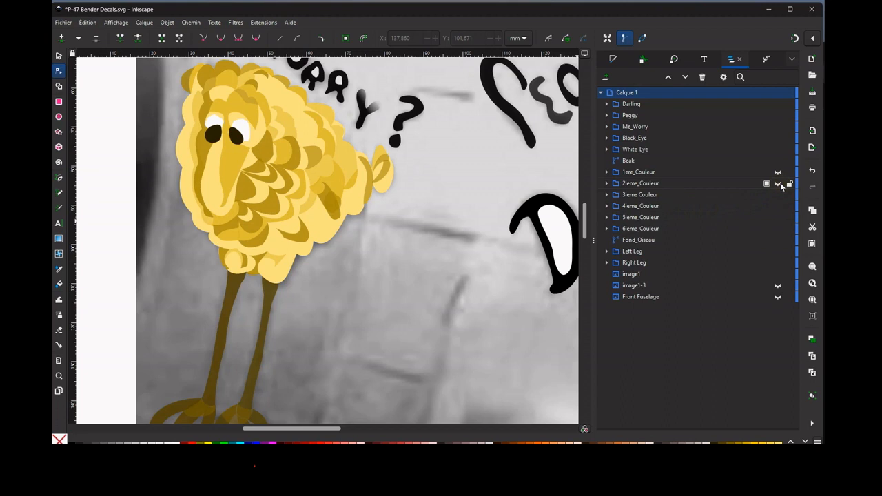
pyautogui.click(779, 183)
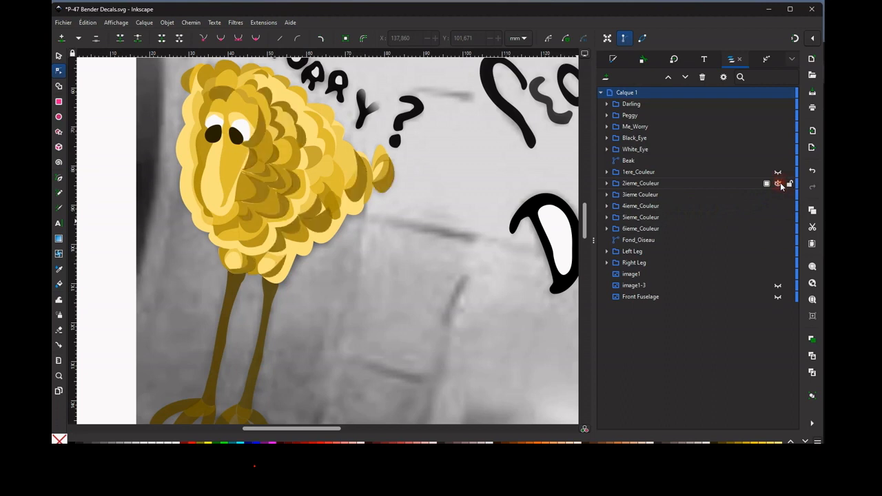
pyautogui.click(778, 172)
pyautogui.click(779, 183)
pyautogui.click(779, 183)
pyautogui.click(780, 184)
pyautogui.click(779, 183)
pyautogui.click(779, 183)
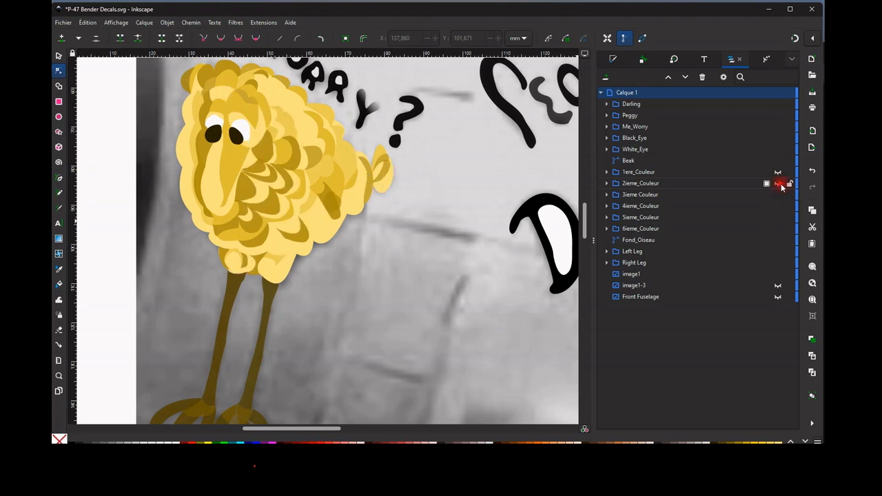
pyautogui.click(779, 182)
pyautogui.click(779, 172)
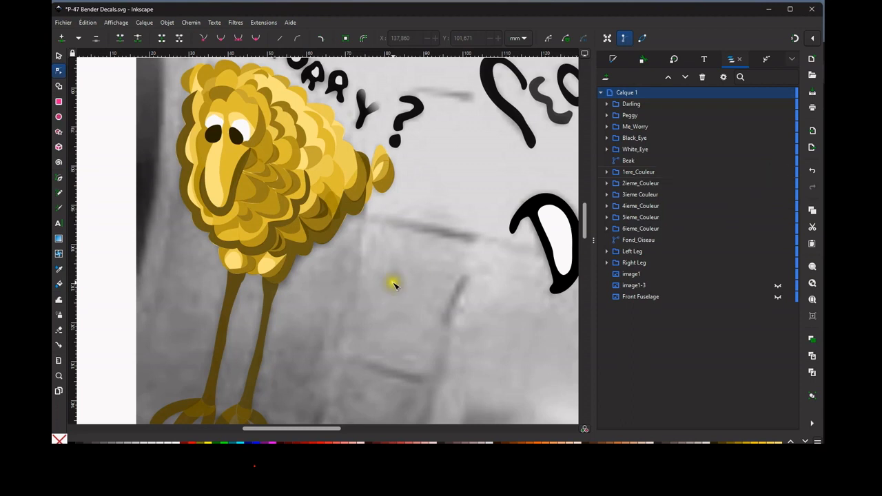
# Show the image1-3 reference photo beneath the traced artwork with the full page in view.
pyautogui.click(346, 253)
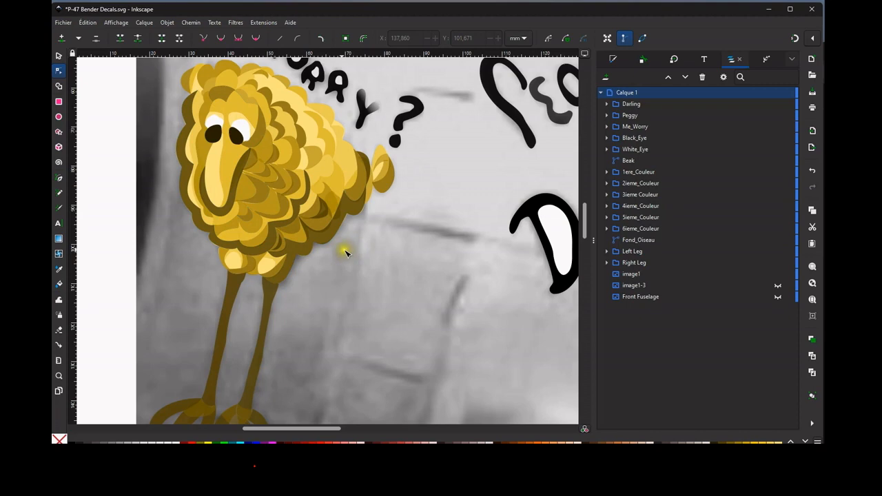
pyautogui.keyDown('ctrl'); pyautogui.scroll(-6, 365, 266); pyautogui.keyUp('ctrl')
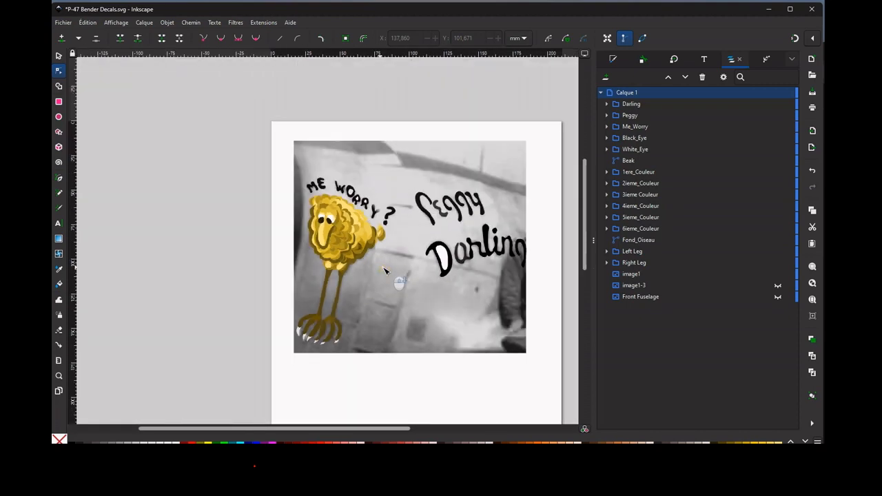
pyautogui.moveTo(385, 270); pyautogui.dragTo(336, 198)
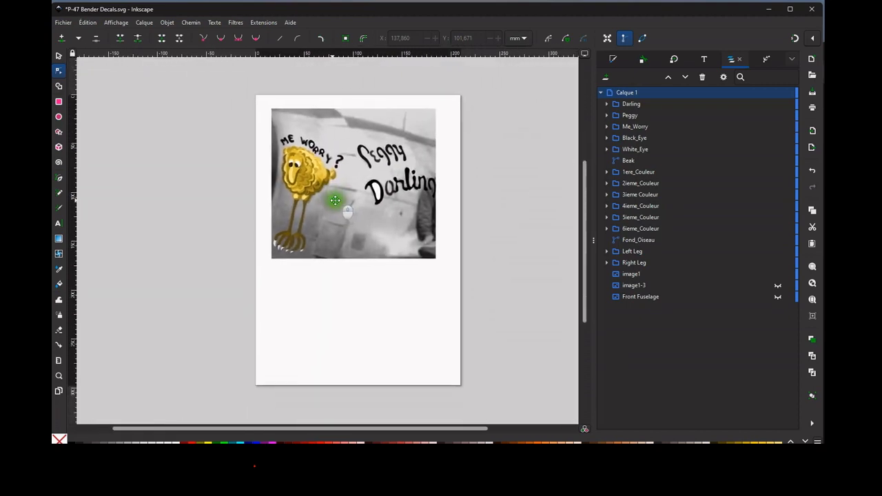
pyautogui.click(779, 286)
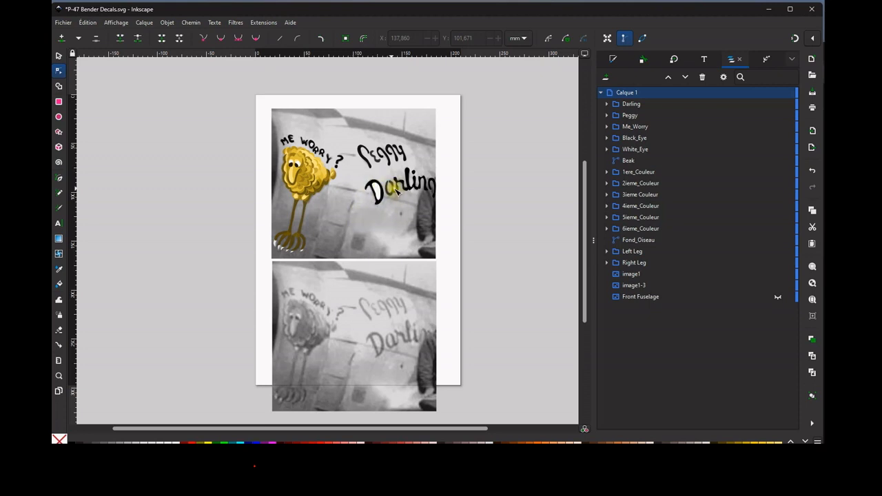
# Compare the traced lettering and bird with the untraced reference photo below, and hide image1-3.
pyautogui.scroll(4, 398, 192)
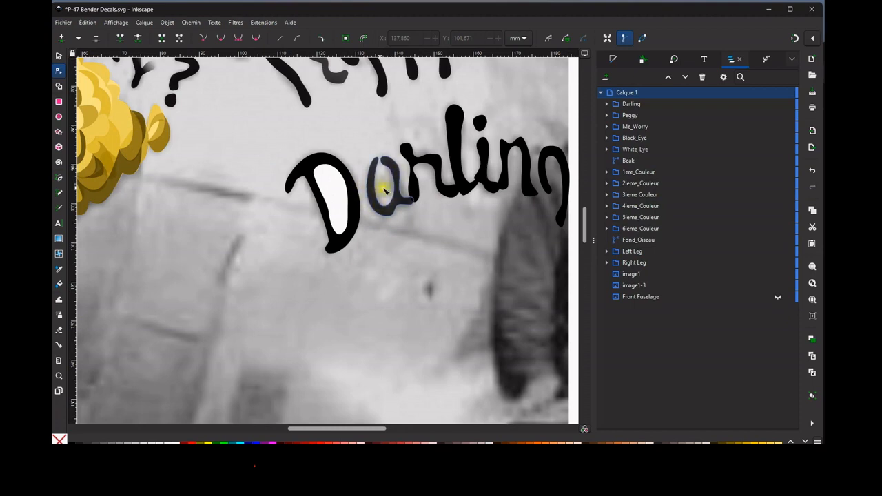
pyautogui.scroll(-4, 394, 193)
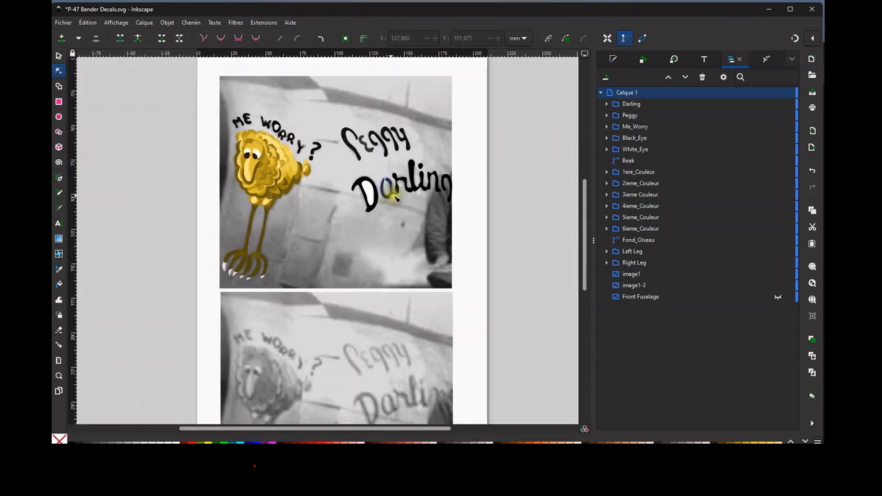
pyautogui.moveTo(390, 193); pyautogui.dragTo(407, 209)
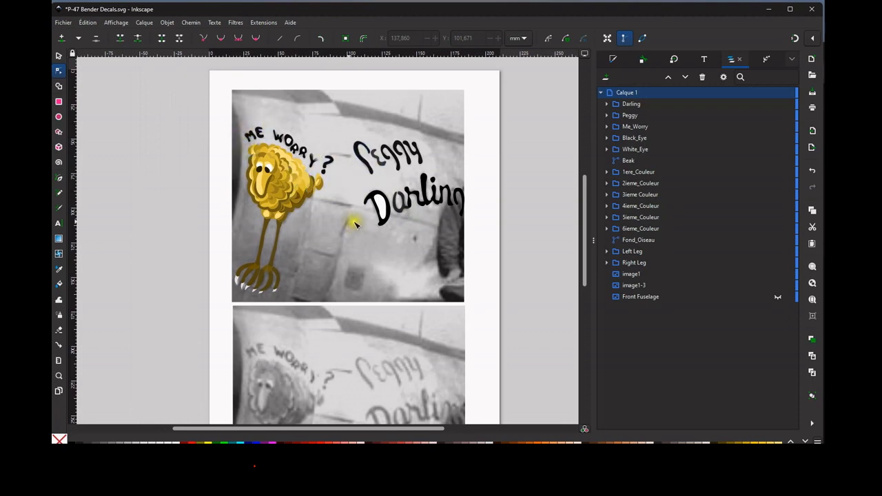
pyautogui.scroll(6, 324, 171)
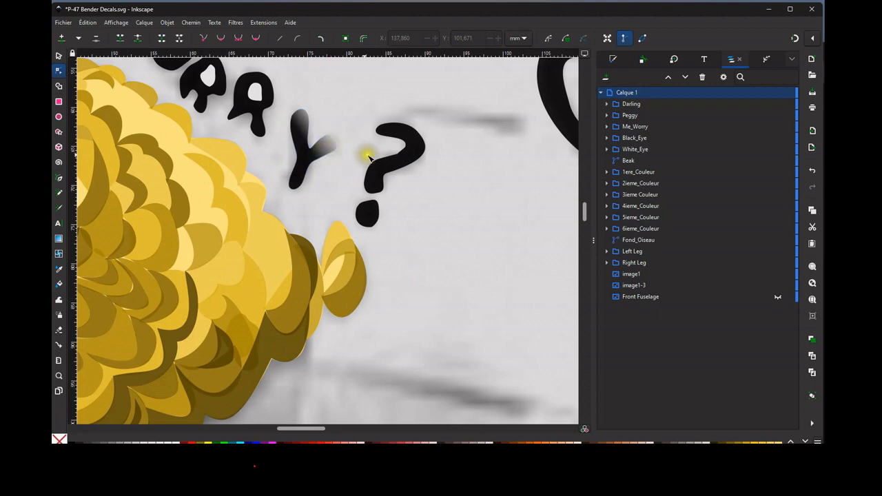
pyautogui.scroll(-6, 359, 161)
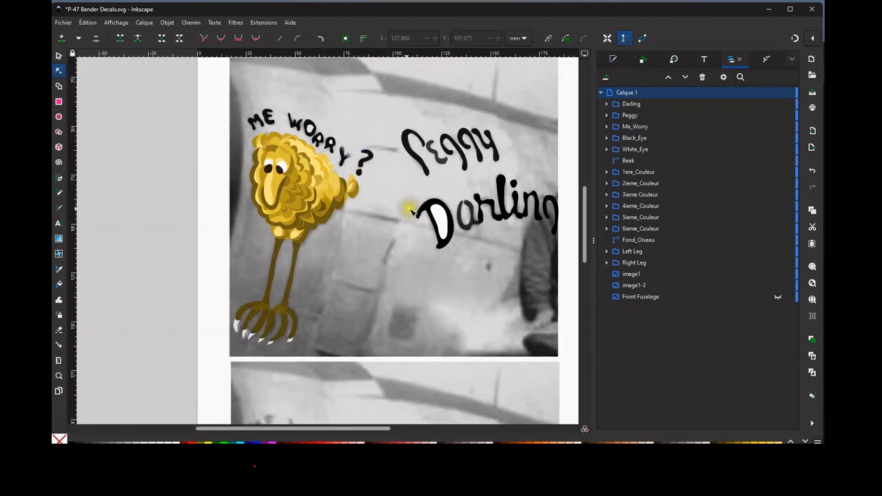
pyautogui.moveTo(409, 212)
pyautogui.mouseDown()
pyautogui.moveTo(393, 186)
pyautogui.moveTo(393, 201)
pyautogui.mouseUp()
pyautogui.scroll(-1, 394, 201)
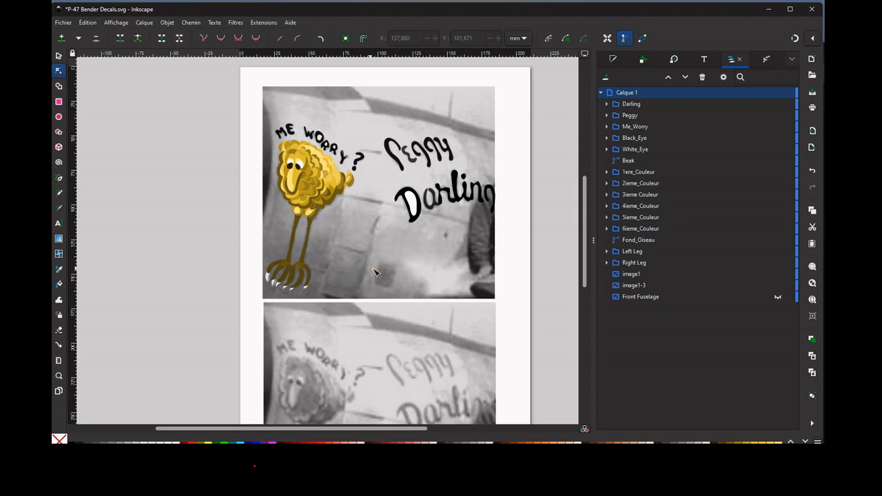
pyautogui.scroll(-1, 374, 273)
pyautogui.scroll(1, 379, 262)
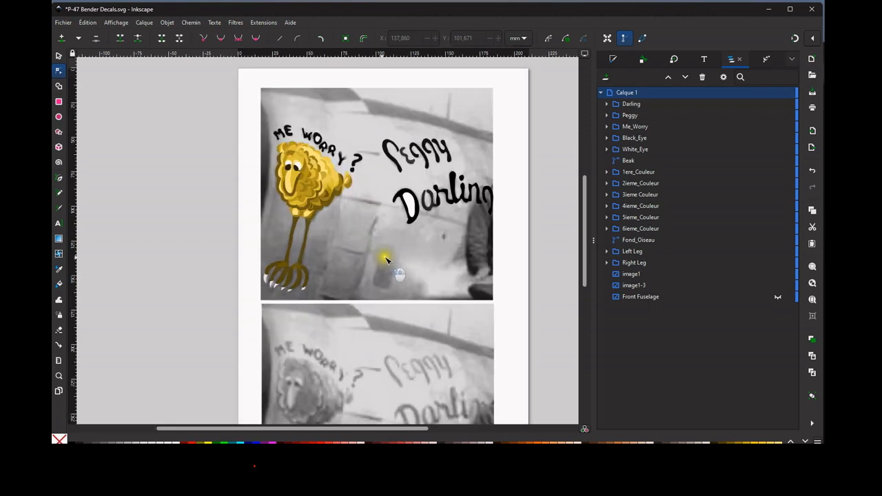
pyautogui.moveTo(383, 258); pyautogui.dragTo(361, 255)
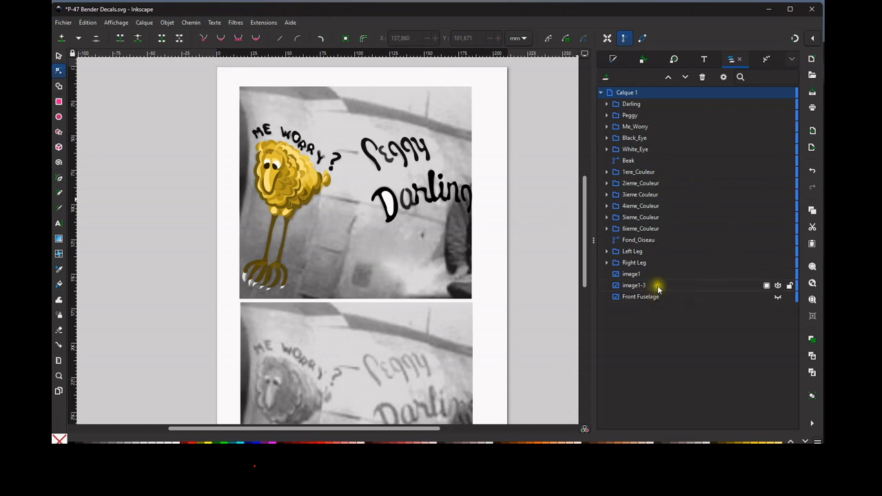
pyautogui.click(779, 286)
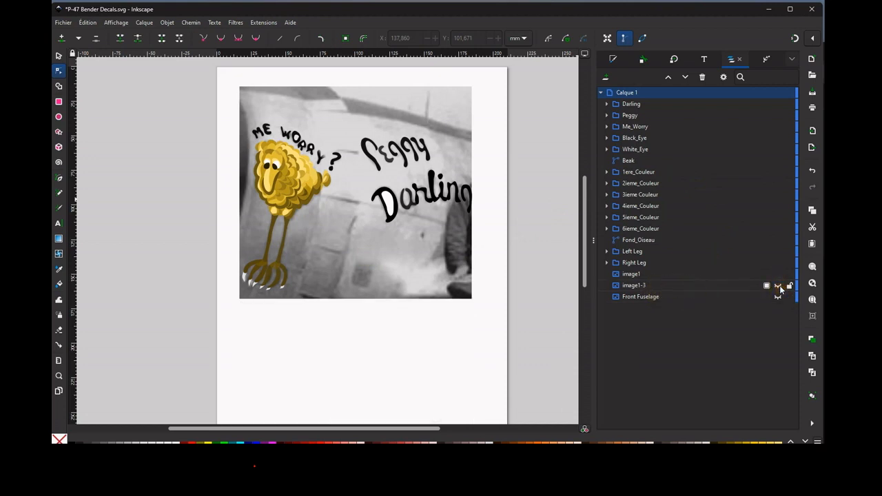
# Select every decal element from Darling through Right Leg and combine them into one group.
pyautogui.click(644, 274)
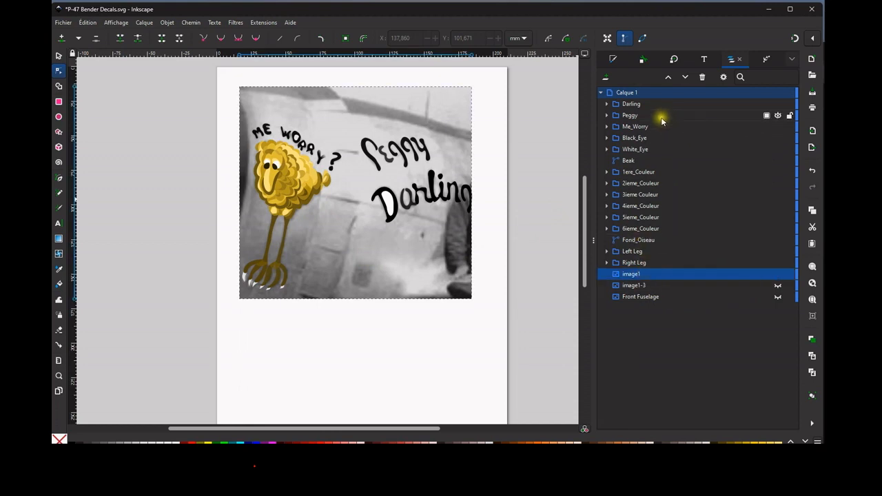
pyautogui.click(637, 104)
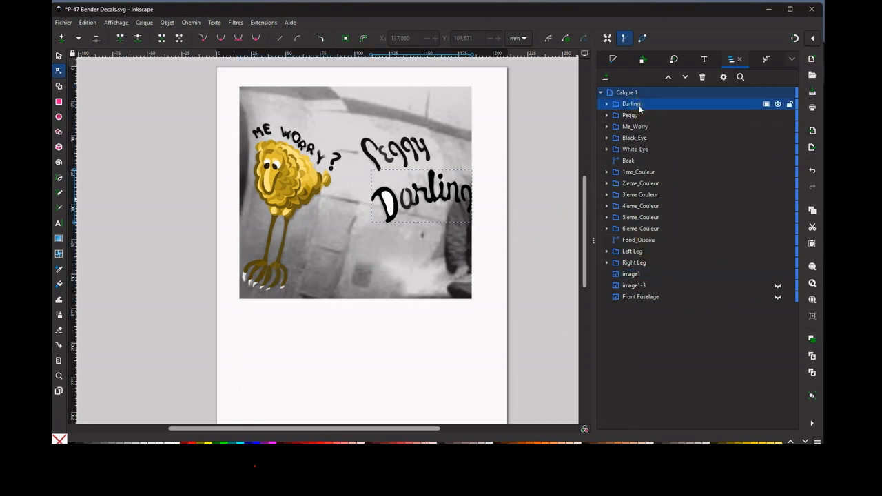
pyautogui.keyDown('shift'); pyautogui.click(647, 264); pyautogui.keyUp('shift')
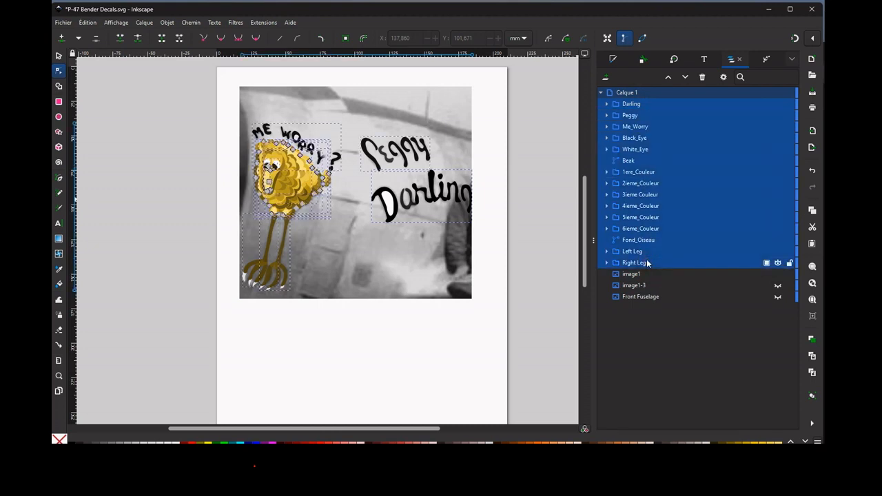
pyautogui.hotkey('ctrl', 'g')
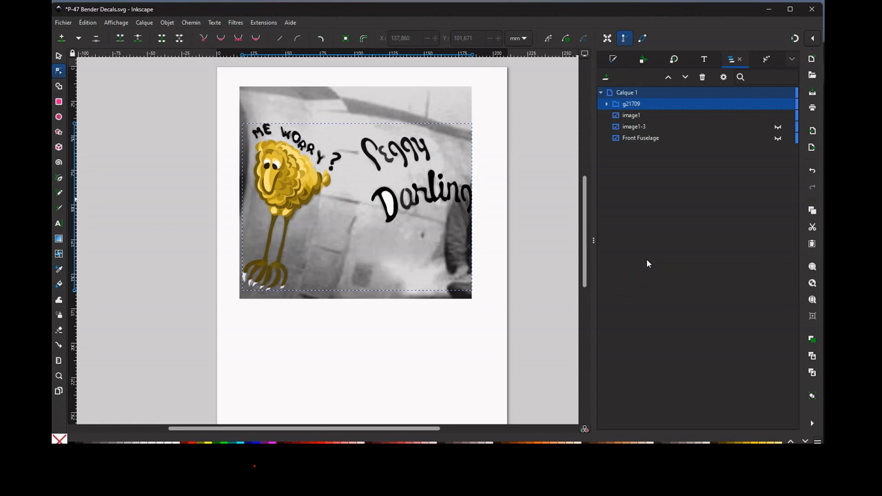
# Duplicate the combined decal group and hide the original, keeping only the copy visible.
pyautogui.click(610, 104)
pyautogui.click(609, 103)
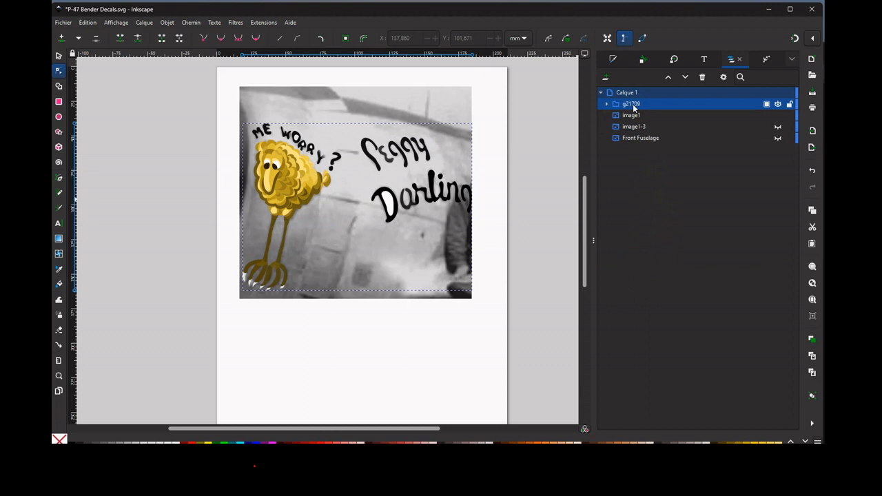
pyautogui.hotkey('ctrl', 'g')
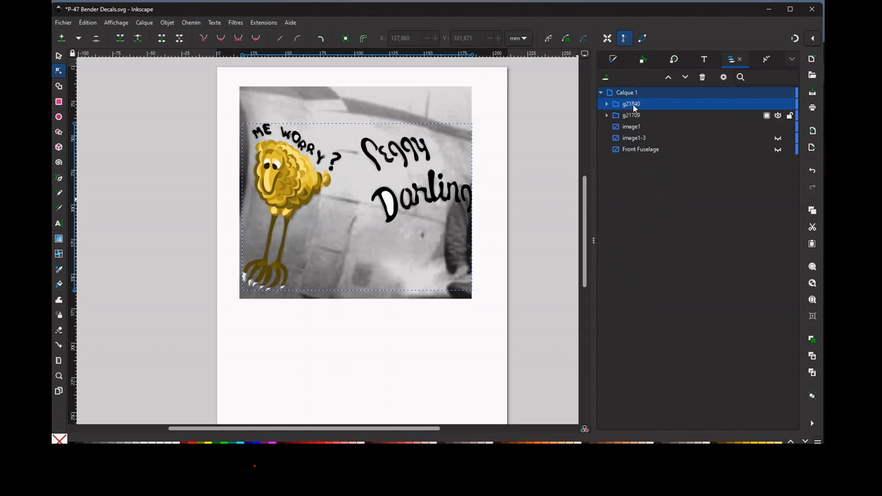
pyautogui.click(778, 116)
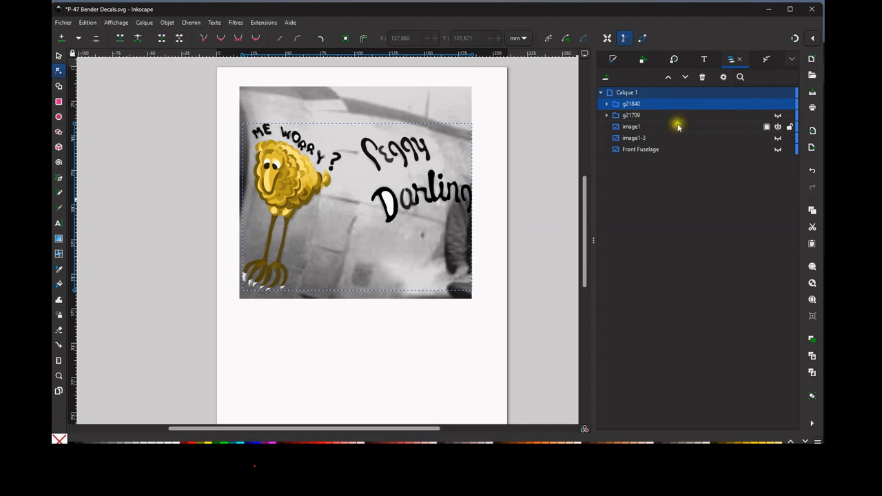
# Hide the image1 and image1-3 photos and select the visible copy of the decal group.
pyautogui.click(778, 139)
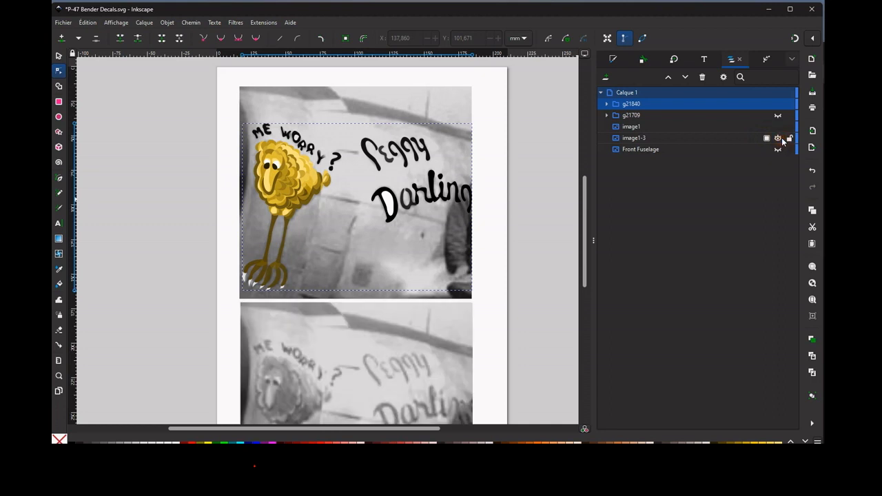
pyautogui.click(707, 126)
pyautogui.click(778, 127)
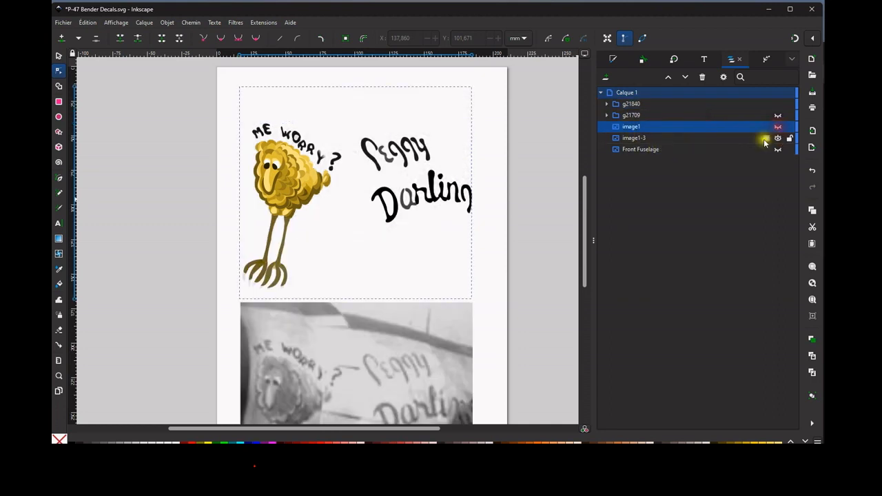
pyautogui.click(778, 137)
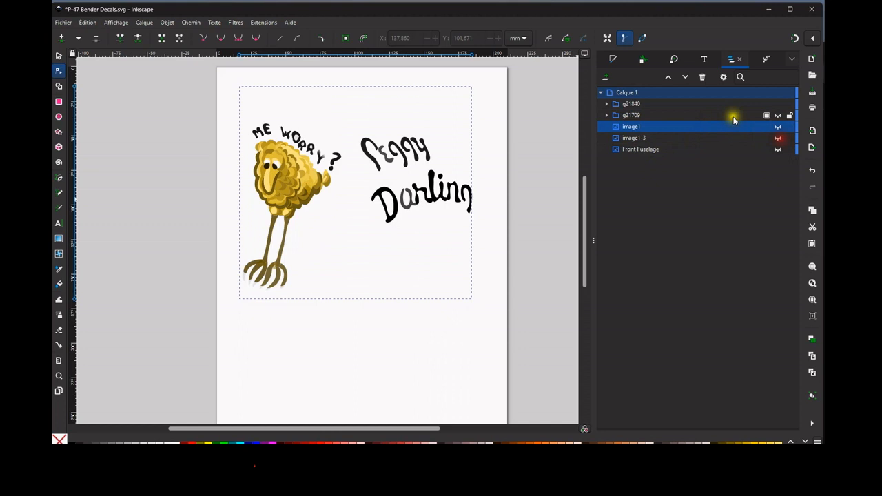
pyautogui.click(666, 104)
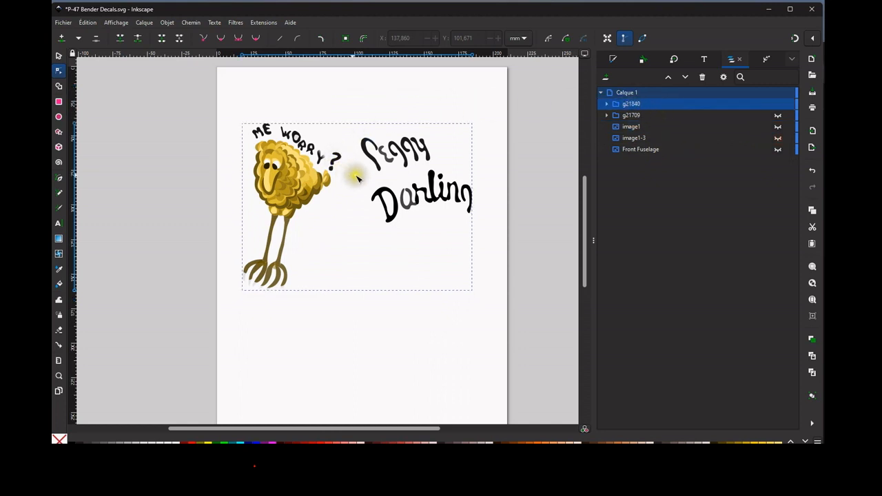
# Move the visible decal group off the page to about X -244.7 mm, Y 9.0 mm.
pyautogui.click(305, 170)
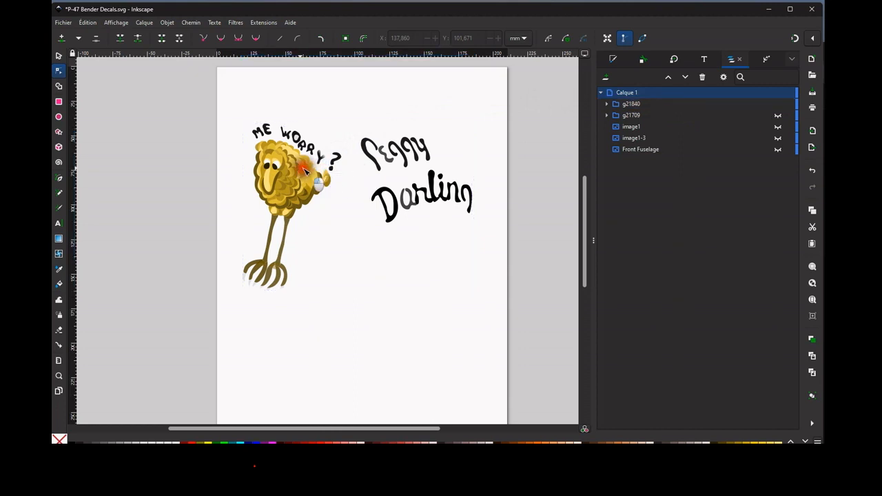
pyautogui.click(59, 55)
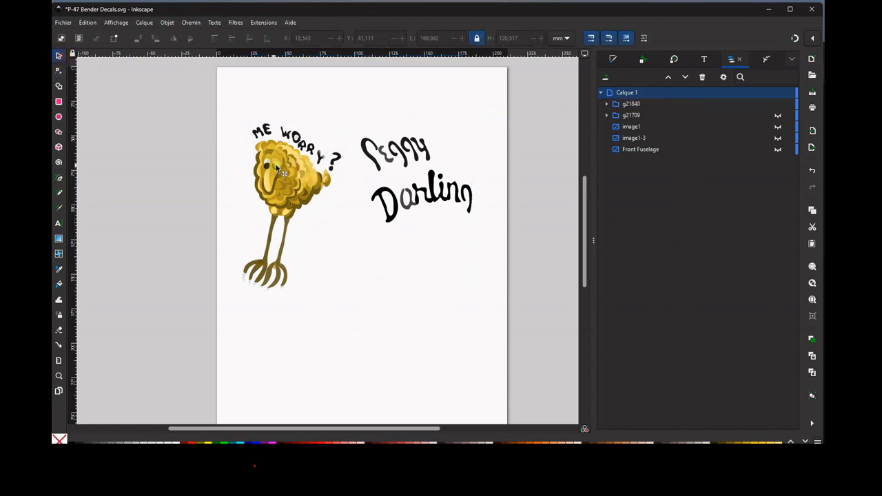
pyautogui.moveTo(276, 167); pyautogui.dragTo(180, 119)
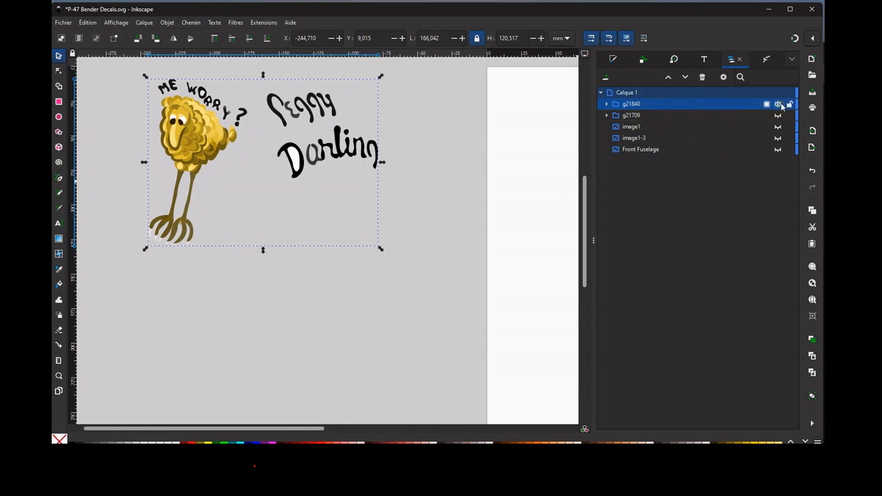
# Select the hidden original decal group g21709 and make it visible on the page.
pyautogui.click(665, 115)
pyautogui.click(765, 116)
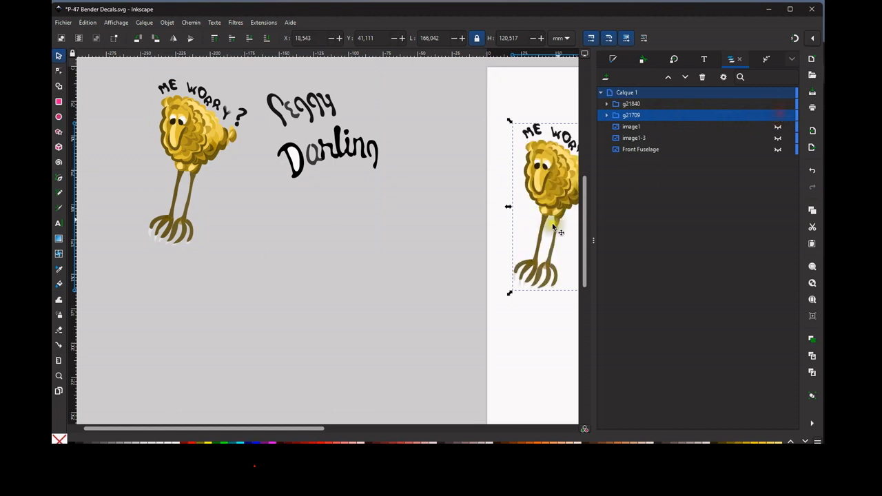
pyautogui.scroll(-1, 479, 265)
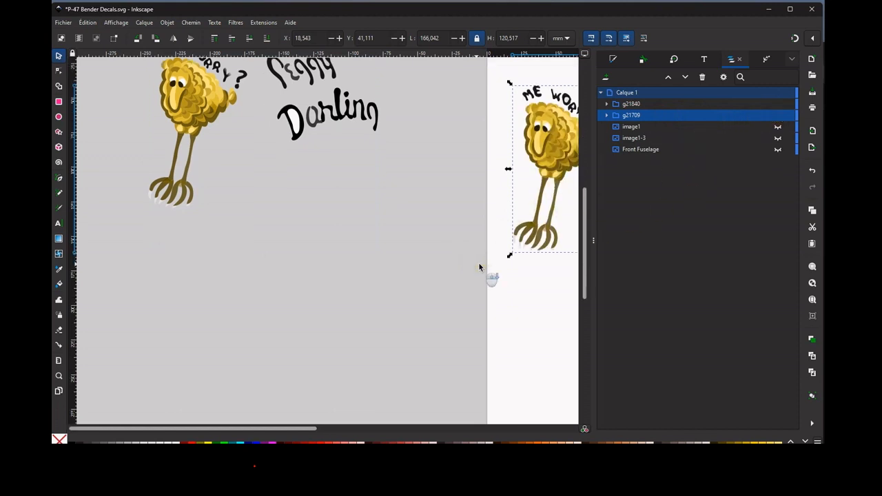
pyautogui.scroll(1, 530, 246)
pyautogui.moveTo(532, 245); pyautogui.dragTo(258, 249)
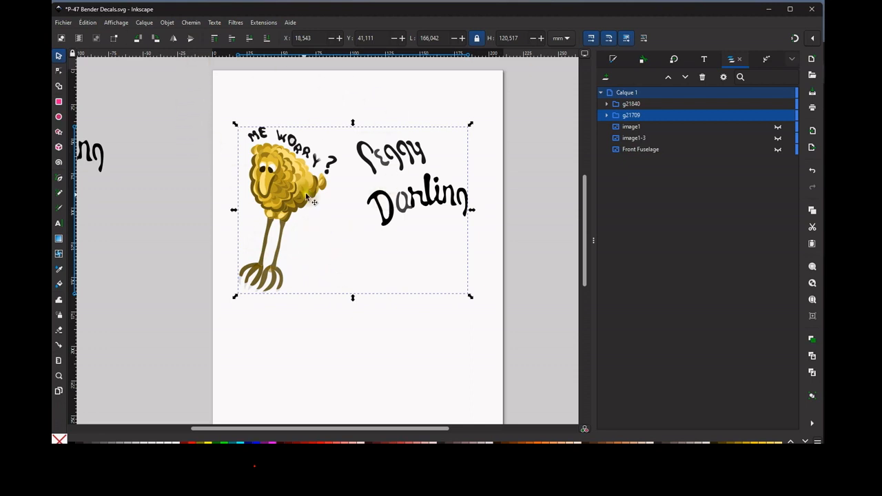
# Apply the Perspective et enveloppe path effect to the decal group on the page.
pyautogui.click(191, 22)
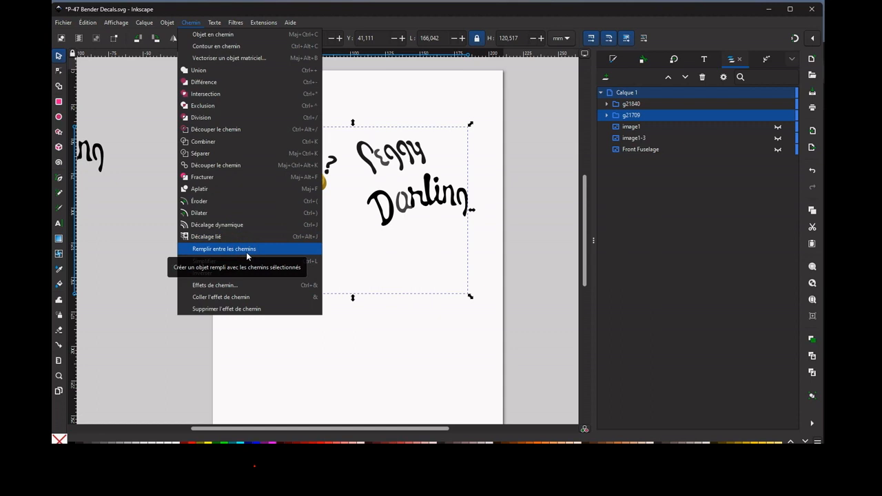
pyautogui.click(246, 291)
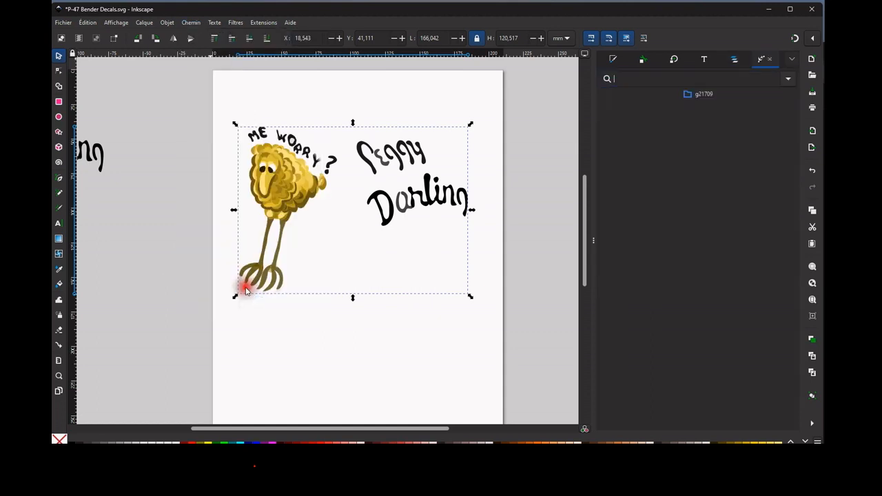
pyautogui.click(706, 95)
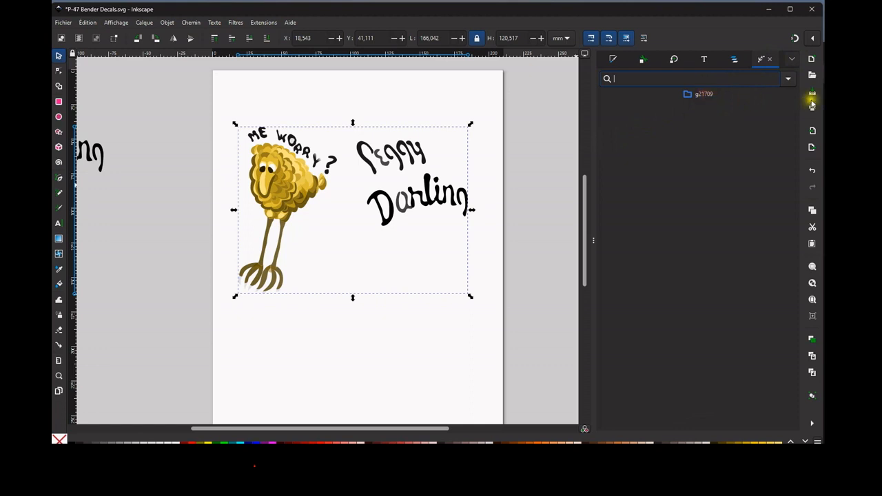
pyautogui.click(789, 79)
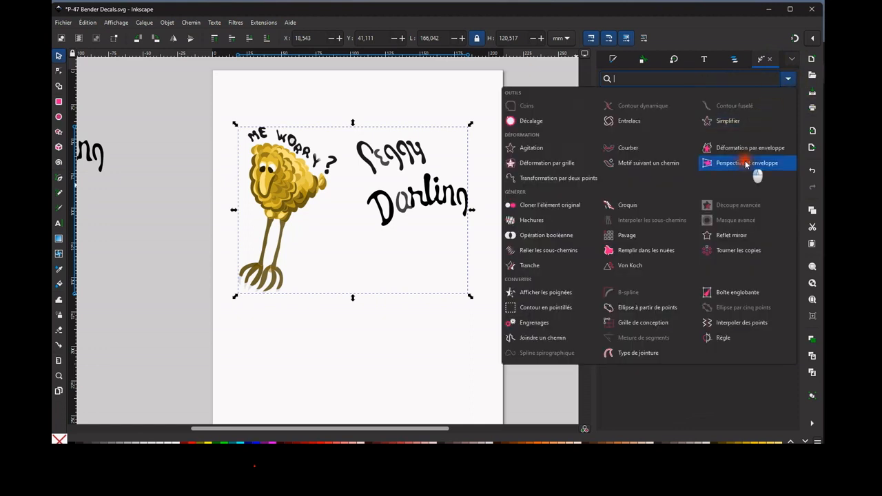
pyautogui.click(745, 162)
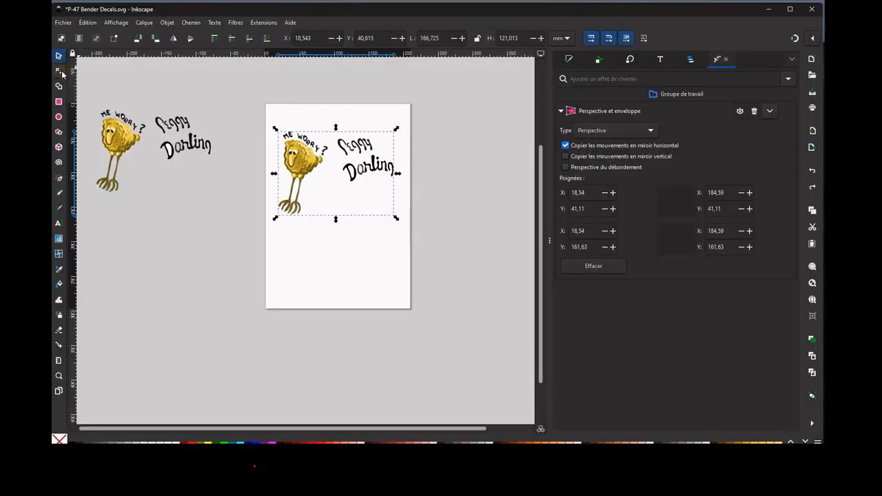
# Distort the decal in perspective by moving its upper-right effect handle up to the page's top edge and slightly inward, with mirrored handle movement.
pyautogui.click(59, 70)
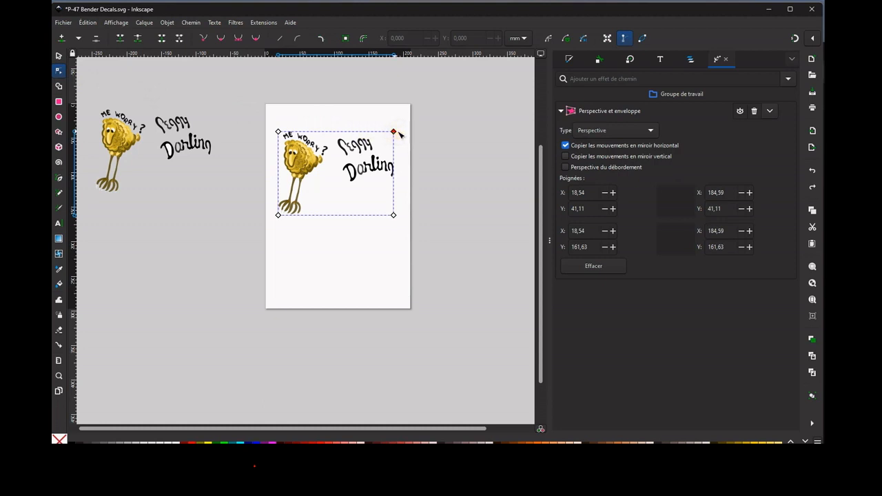
pyautogui.click(398, 134)
pyautogui.moveTo(398, 134); pyautogui.dragTo(393, 104)
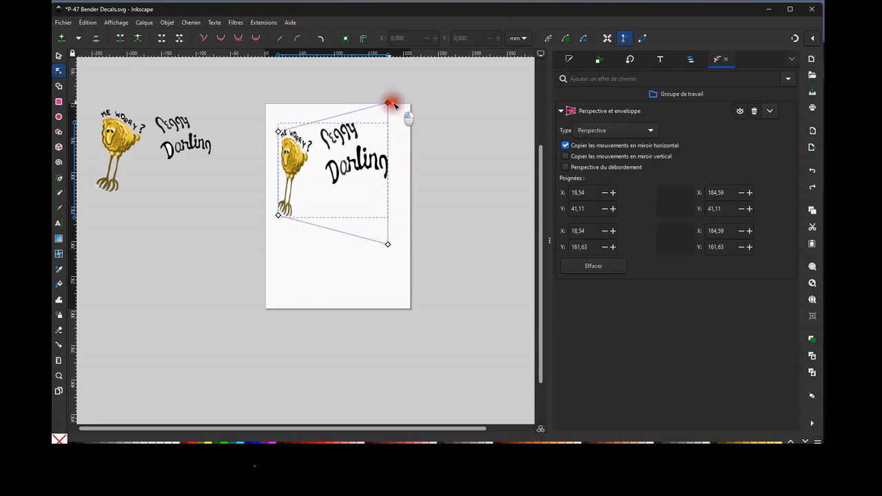
pyautogui.moveTo(393, 103); pyautogui.dragTo(390, 102)
pyautogui.click(429, 181)
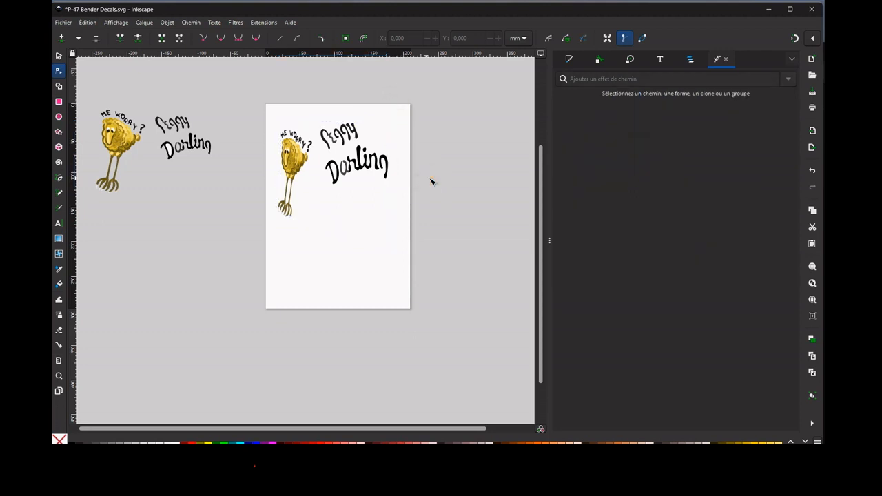
# Select the Groupe de travail group and convert it from object to path to make its perspective distortion permanent.
pyautogui.click(363, 165)
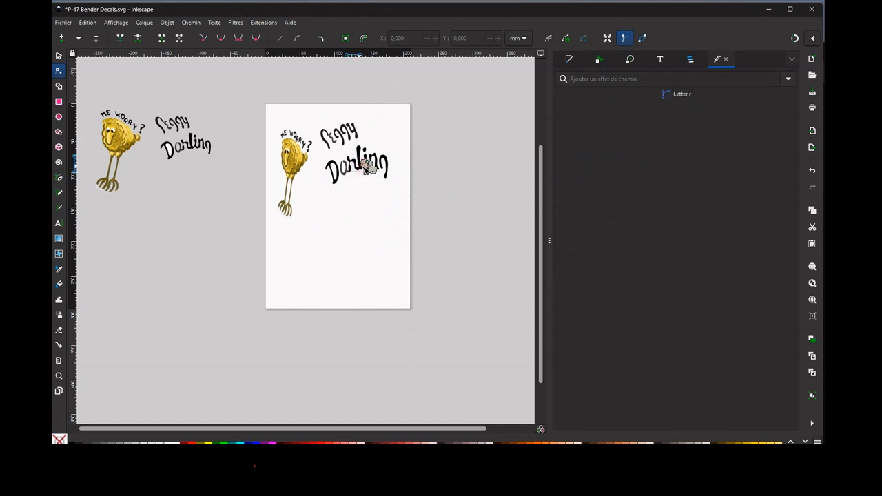
pyautogui.click(428, 175)
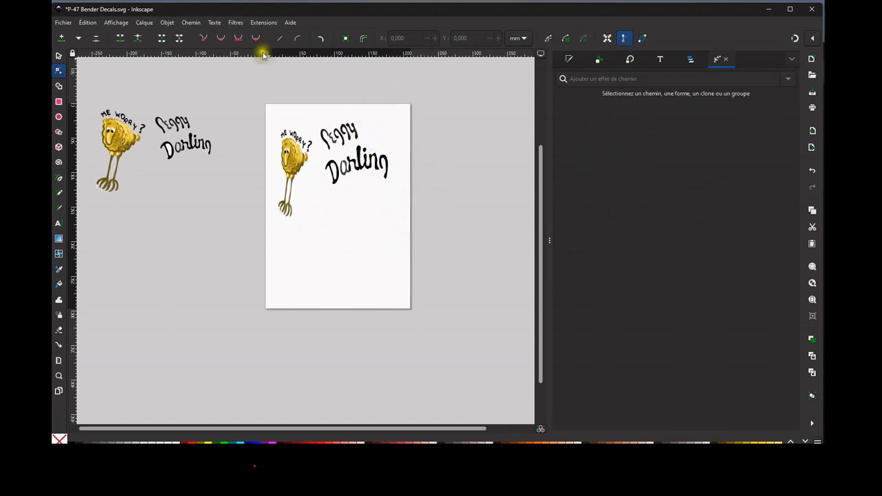
pyautogui.click(196, 23)
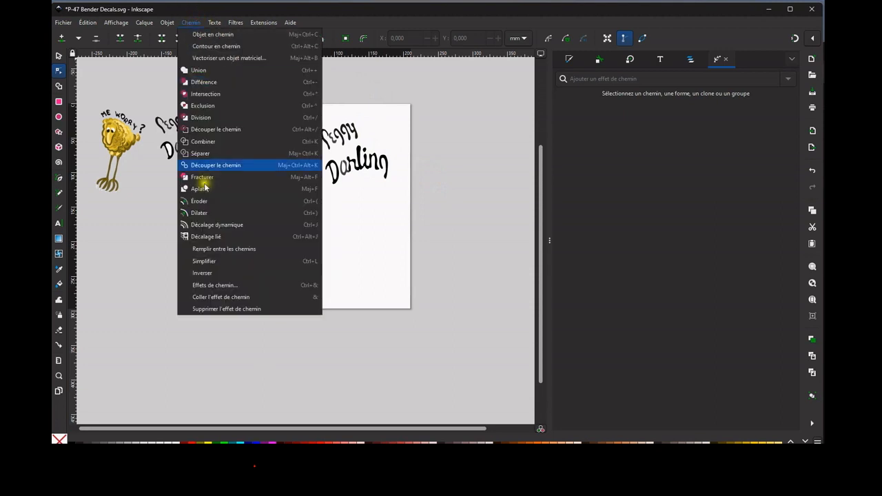
pyautogui.click(692, 62)
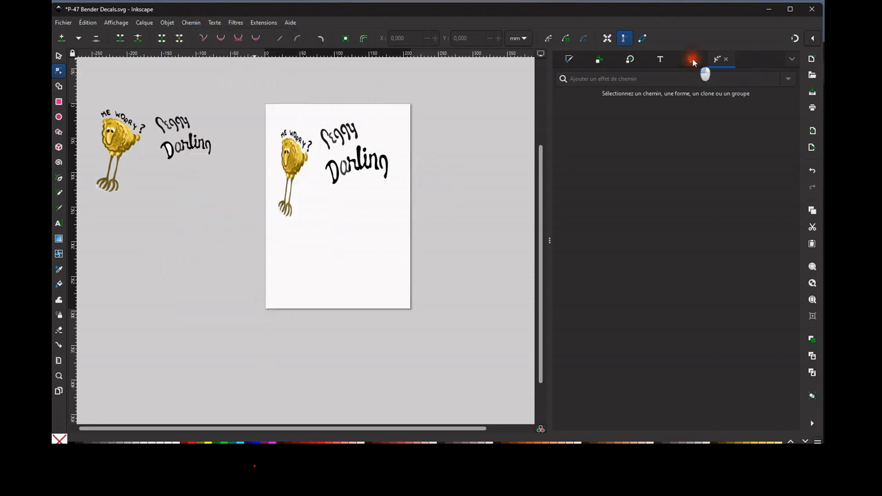
pyautogui.click(692, 62)
pyautogui.click(604, 116)
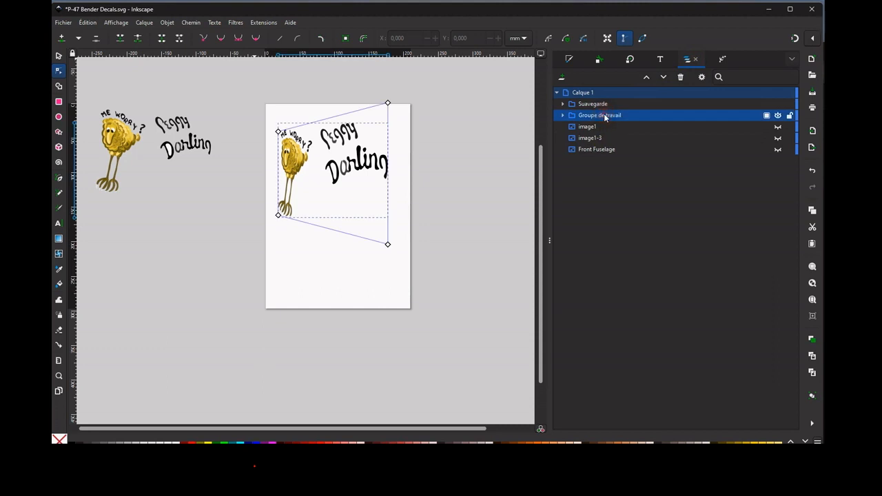
pyautogui.click(187, 23)
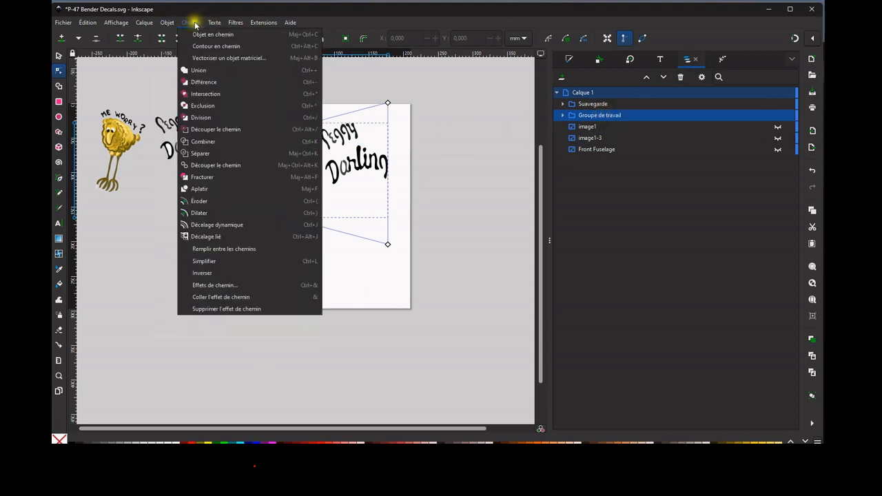
pyautogui.moveTo(176, 25)
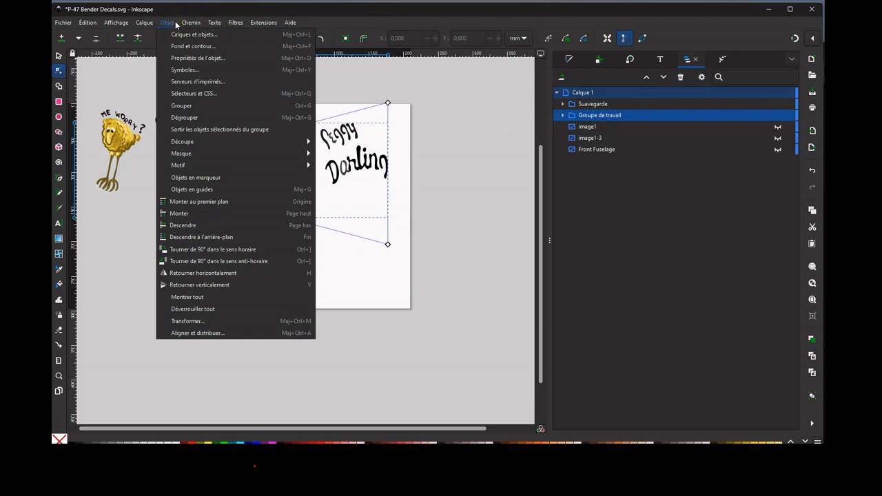
pyautogui.click(203, 38)
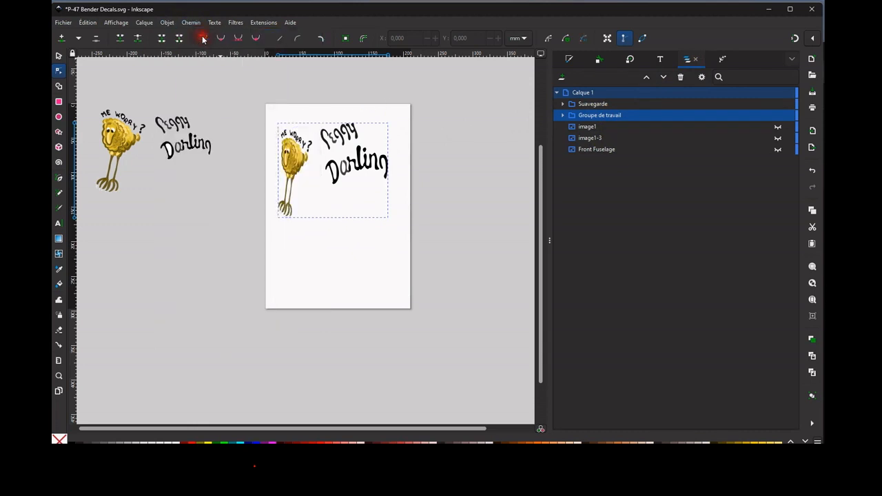
# Examine the nodes of the Darling letters in the converted Groupe de travail, and reselect the whole group.
pyautogui.click(457, 217)
pyautogui.keyDown('ctrl'); pyautogui.click(358, 169); pyautogui.keyUp('ctrl')
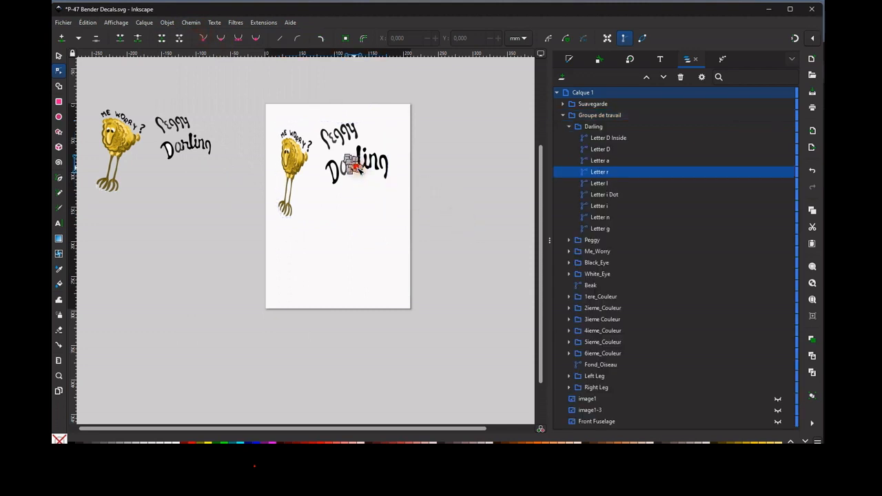
pyautogui.click(564, 115)
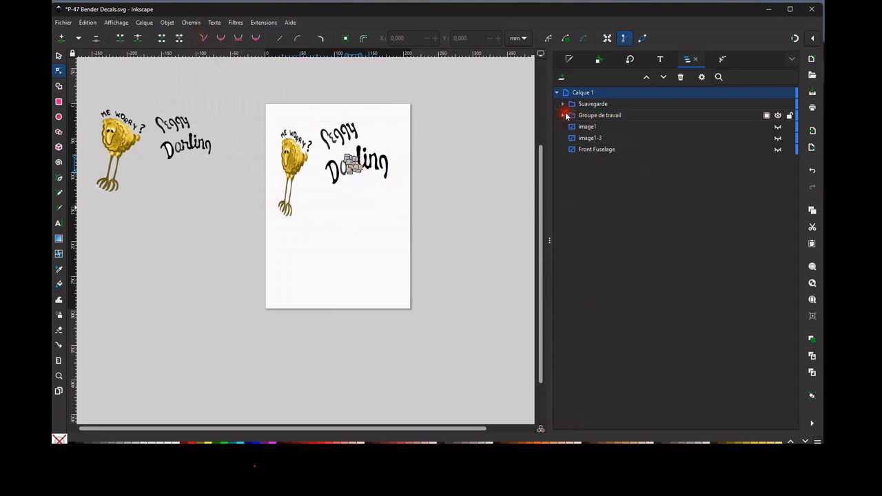
pyautogui.click(600, 116)
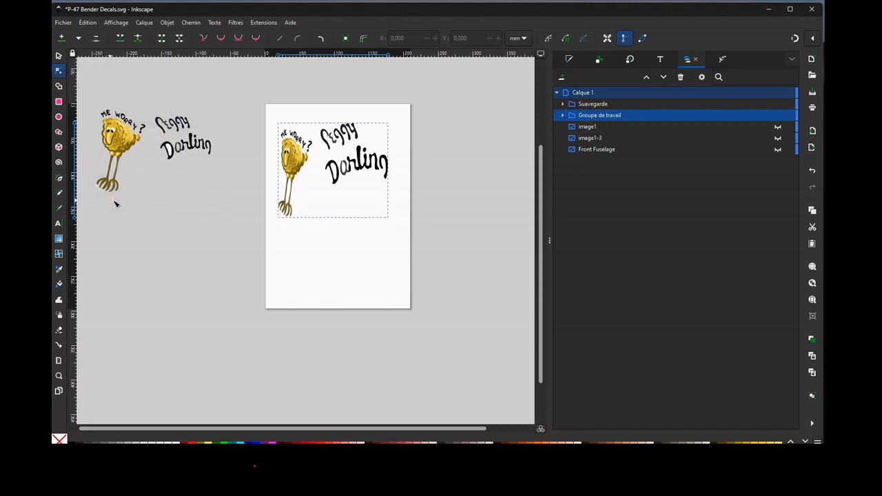
pyautogui.click(391, 191)
pyautogui.click(379, 166)
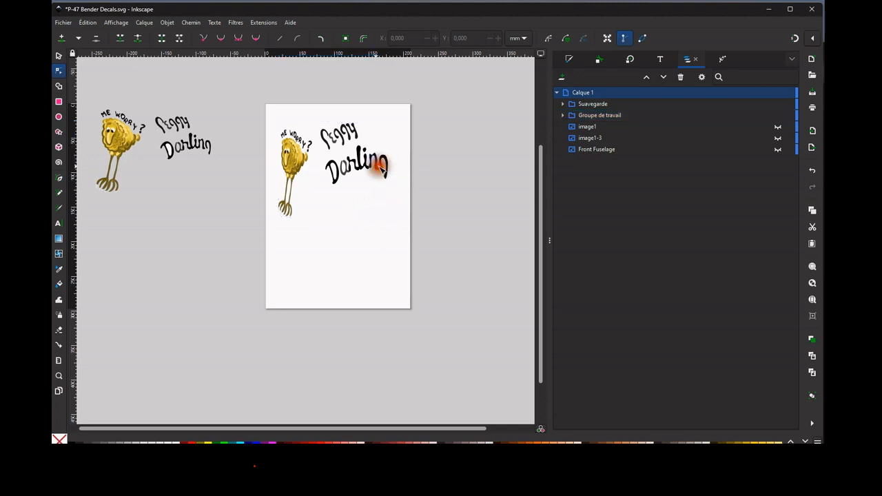
pyautogui.click(380, 129)
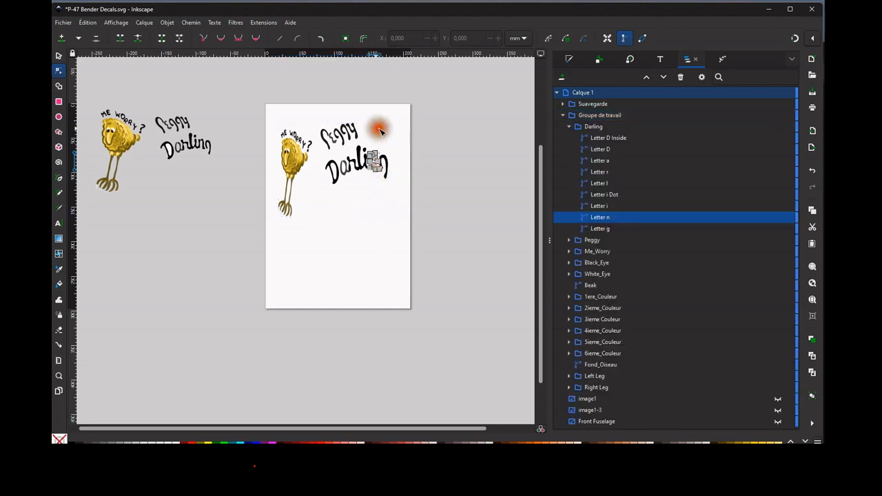
pyautogui.click(564, 115)
pyautogui.click(605, 116)
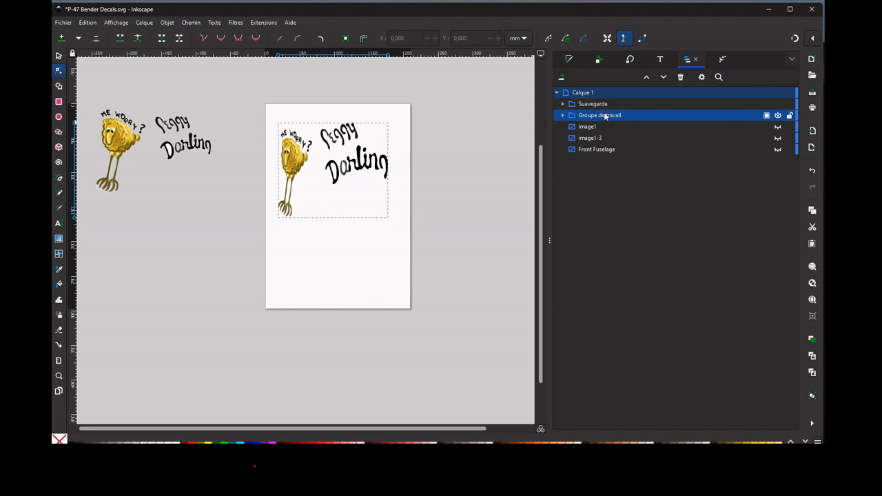
pyautogui.click(605, 116)
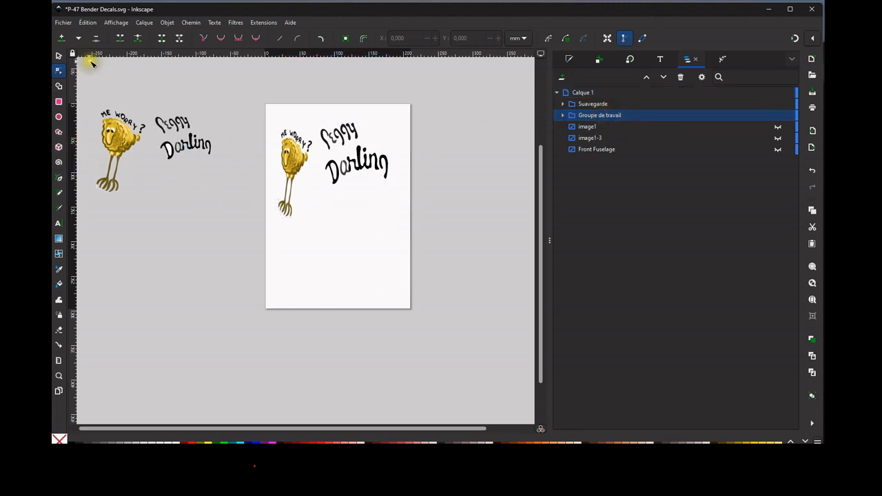
# Stretch the whole Groupe de travail group horizontally to about 185 mm wide, keeping its height.
pyautogui.click(59, 55)
pyautogui.click(352, 169)
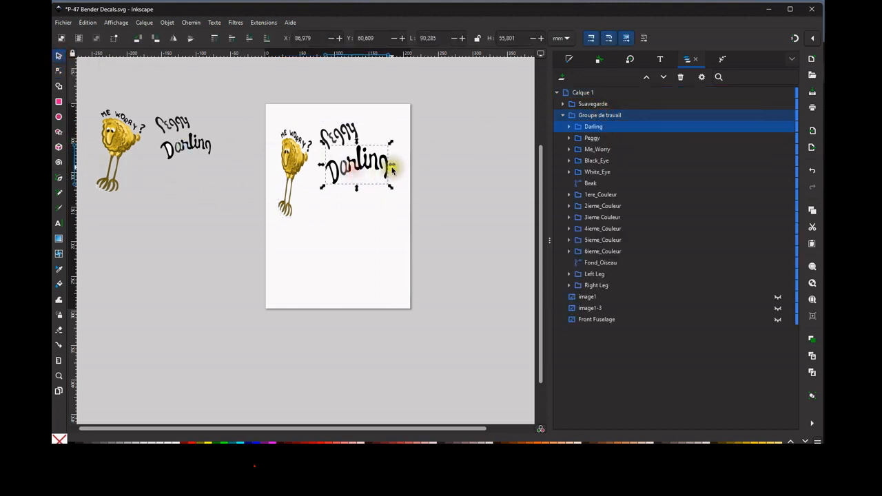
pyautogui.click(597, 115)
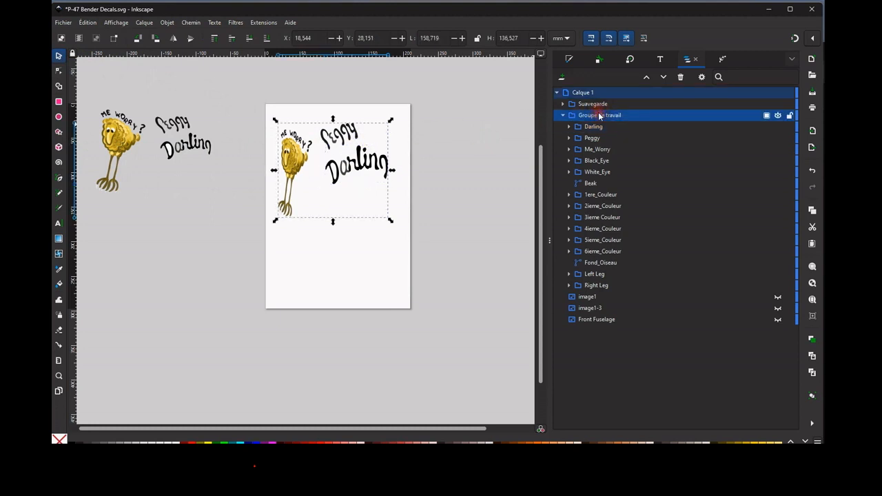
pyautogui.moveTo(390, 170); pyautogui.dragTo(414, 164)
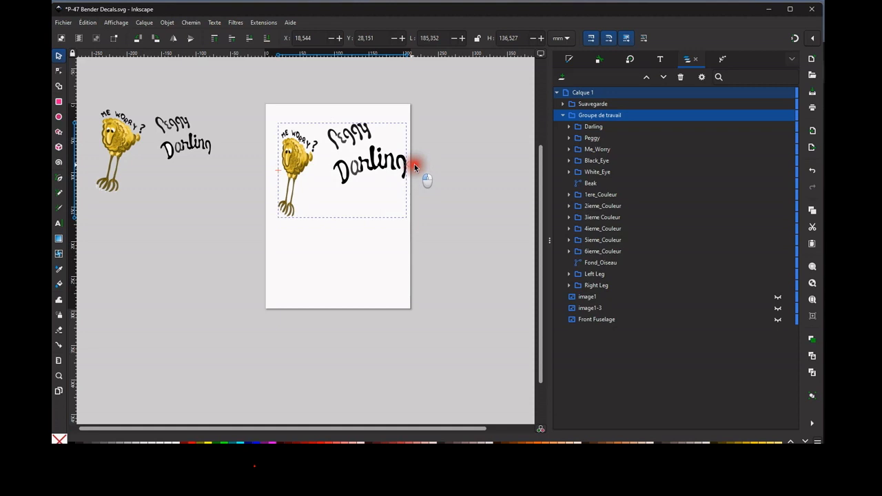
pyautogui.moveTo(414, 164); pyautogui.dragTo(414, 164)
pyautogui.click(370, 235)
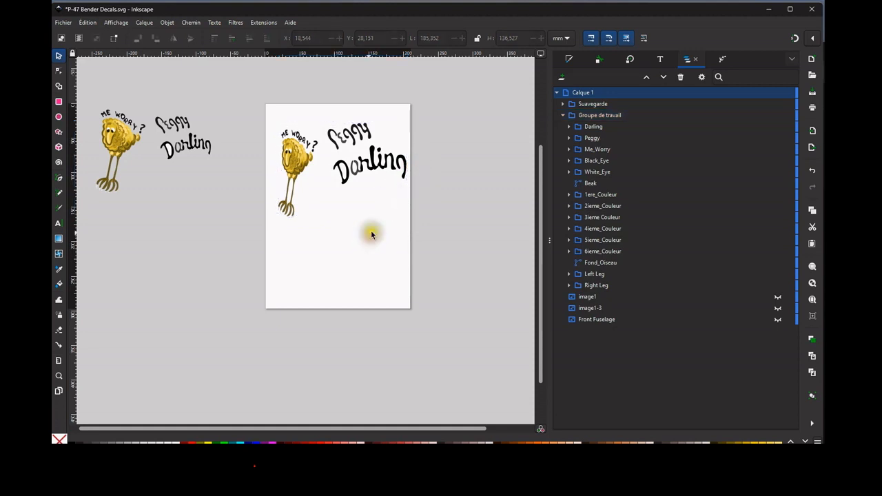
# Try tilting the Groupe de travail group slightly counterclockwise and clockwise, and undo the rotation.
pyautogui.click(298, 142)
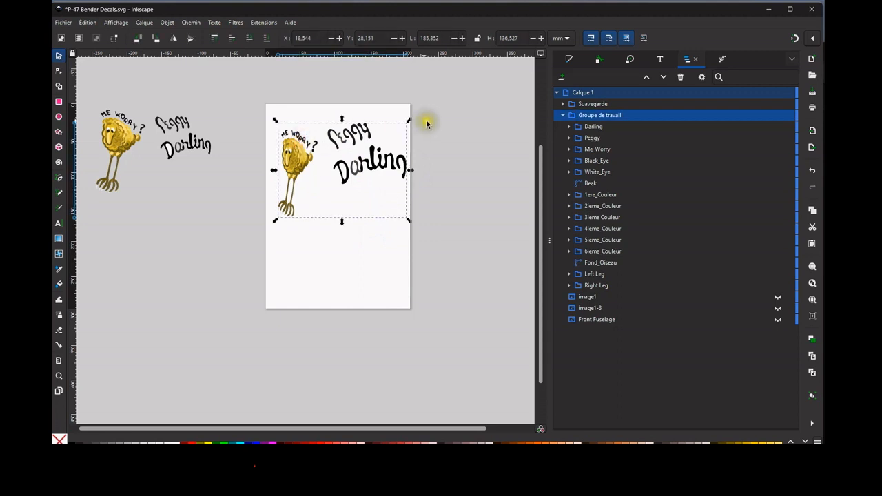
pyautogui.click(291, 145)
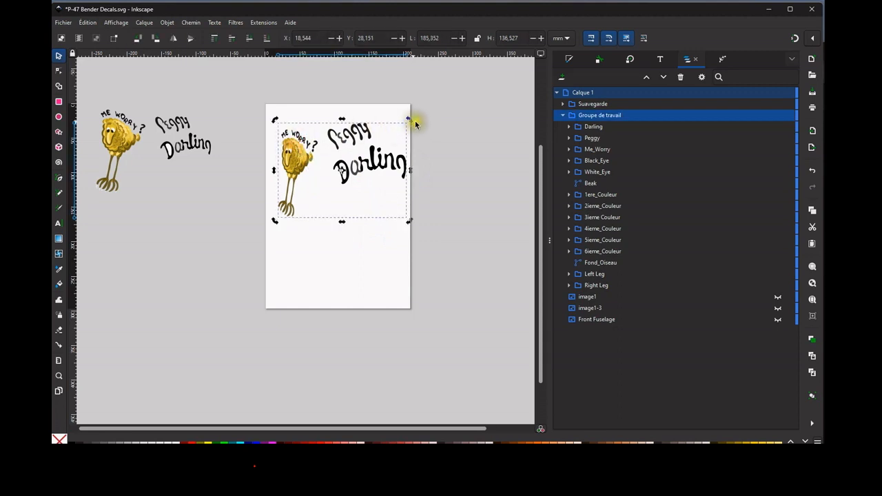
pyautogui.moveTo(415, 119)
pyautogui.mouseDown()
pyautogui.moveTo(419, 130)
pyautogui.moveTo(407, 115)
pyautogui.mouseUp()
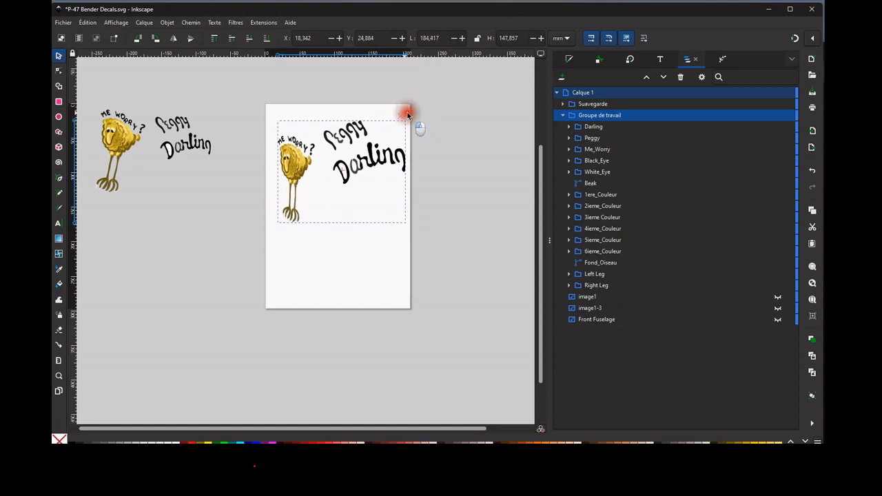
pyautogui.moveTo(406, 115)
pyautogui.mouseDown()
pyautogui.moveTo(421, 131)
pyautogui.moveTo(410, 108)
pyautogui.moveTo(417, 122)
pyautogui.mouseUp()
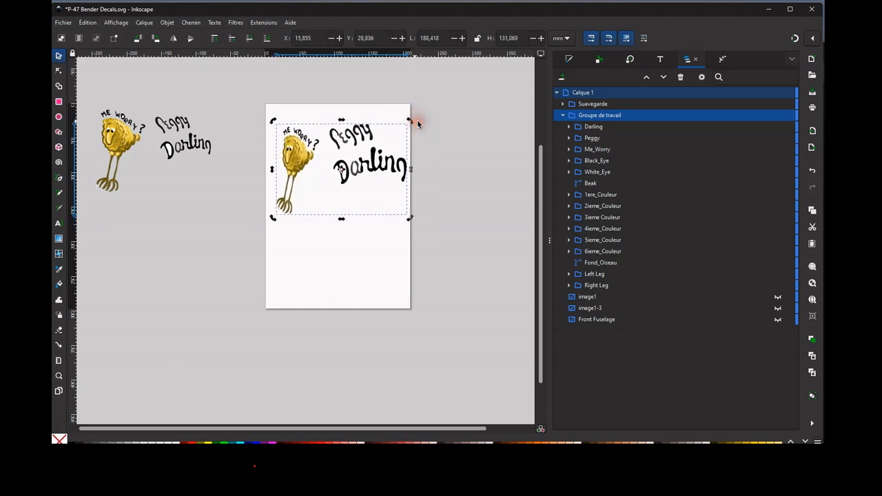
pyautogui.hotkey('ctrl', 'z')
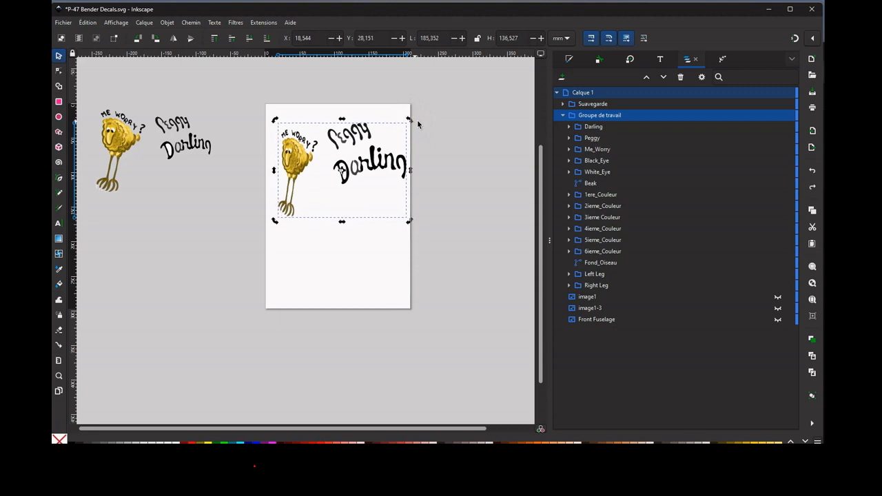
pyautogui.click(366, 260)
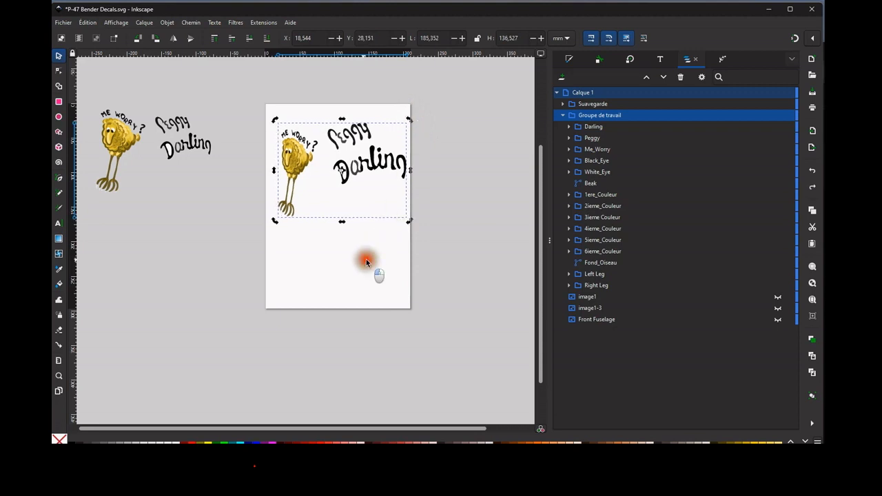
# Show the Front Fuselage image, lock its proportions and enlarge it to about 383 × 264 mm.
pyautogui.click(634, 320)
pyautogui.click(778, 319)
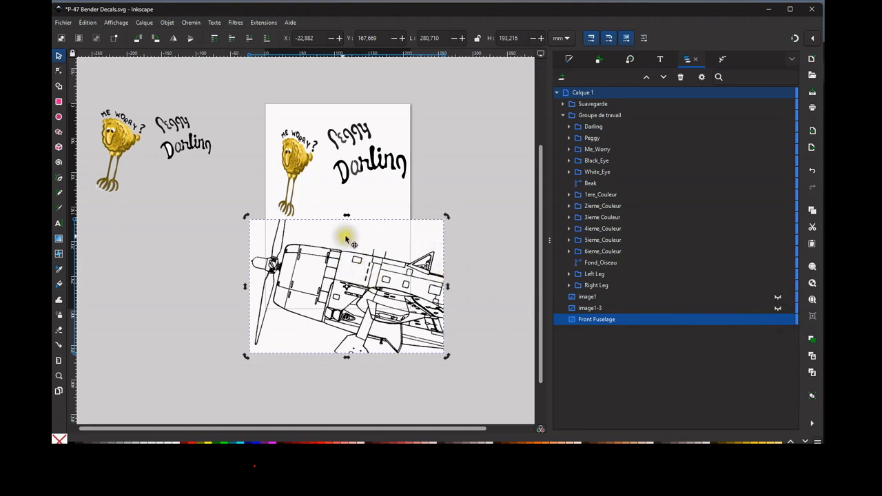
pyautogui.click(345, 236)
pyautogui.click(448, 216)
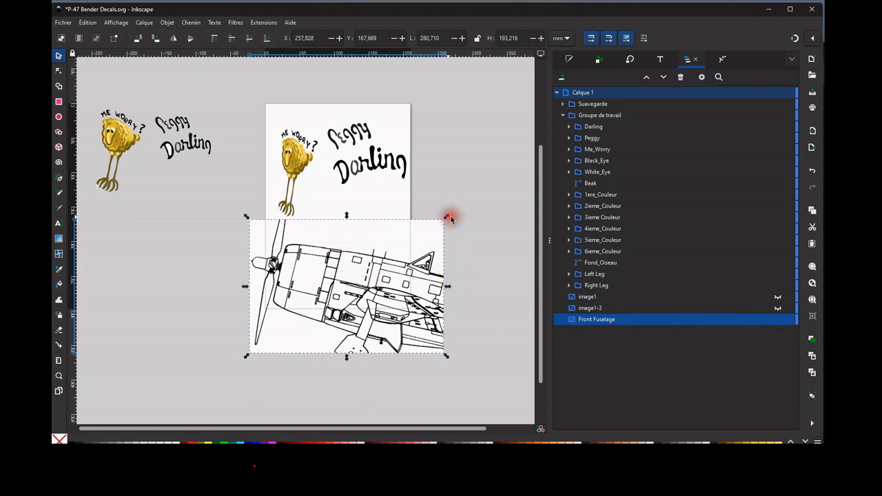
pyautogui.click(479, 39)
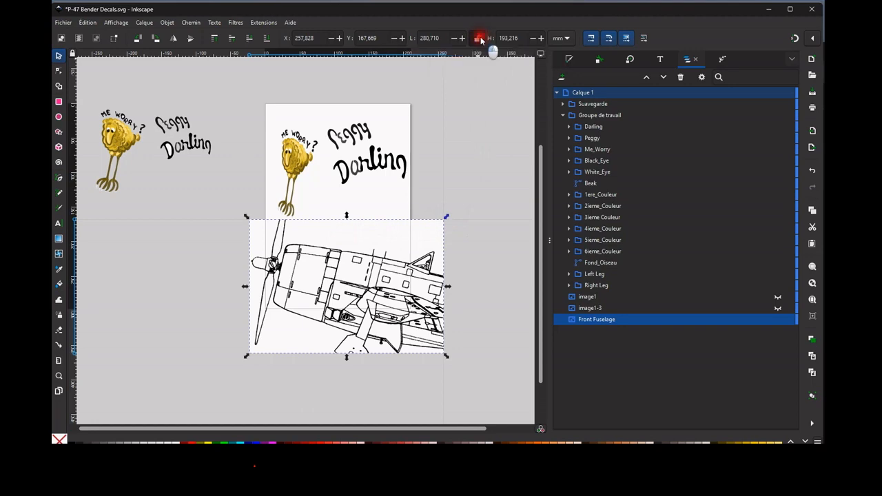
pyautogui.moveTo(449, 219); pyautogui.dragTo(524, 170)
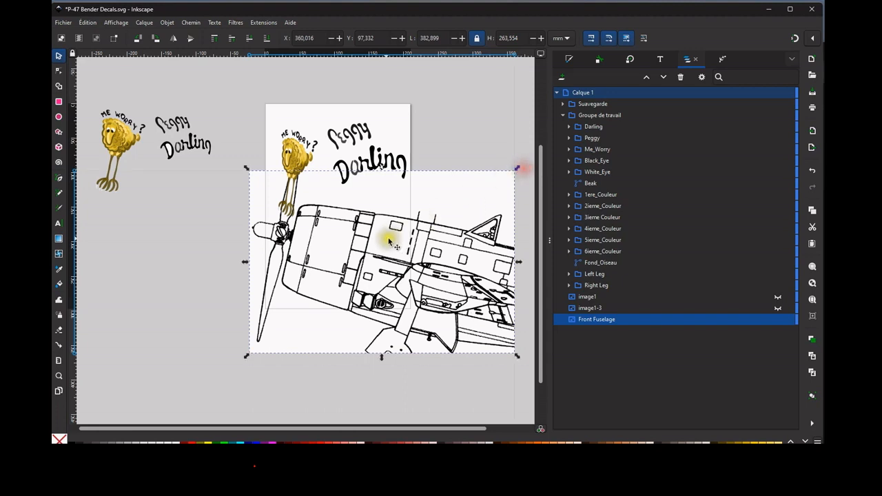
# Move the enlarged Front Fuselage image down and to the left so it lies mostly below the decal.
pyautogui.click(367, 146)
pyautogui.click(354, 135)
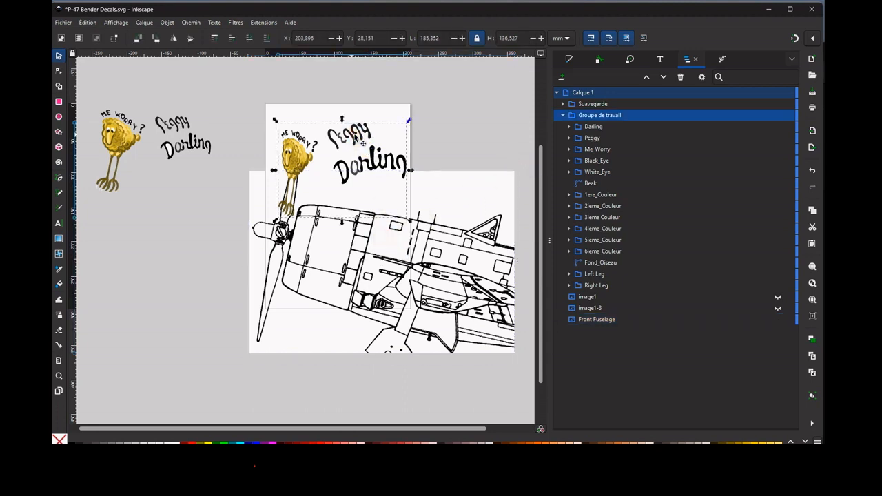
pyautogui.click(448, 218)
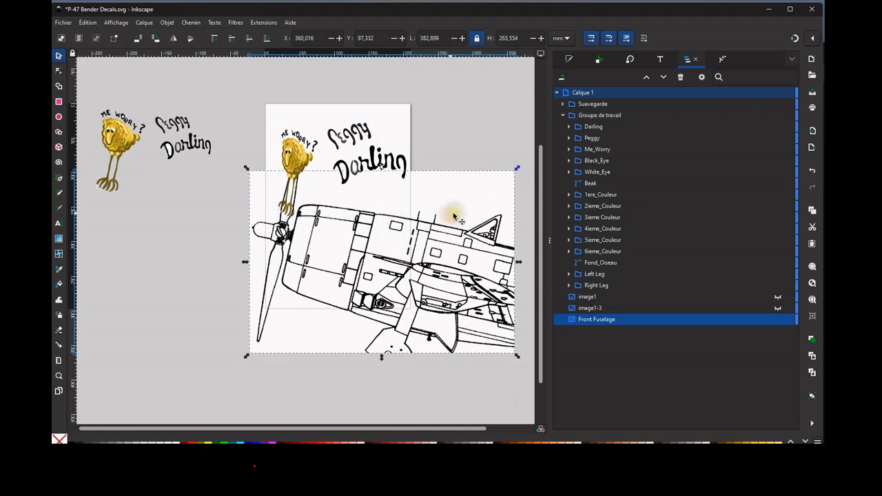
pyautogui.moveTo(451, 219); pyautogui.dragTo(408, 238)
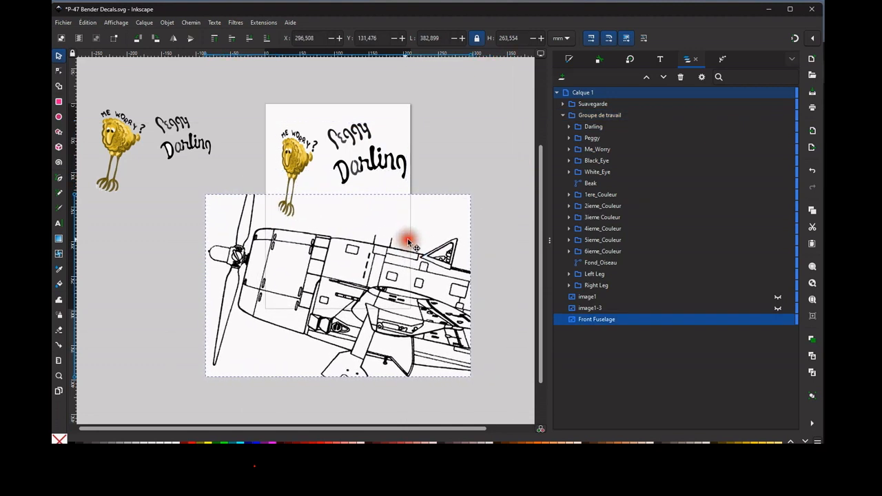
# Try rotating the Groupe de travail group clockwise and placing it over the fuselage drawing, and undo both changes.
pyautogui.click(372, 167)
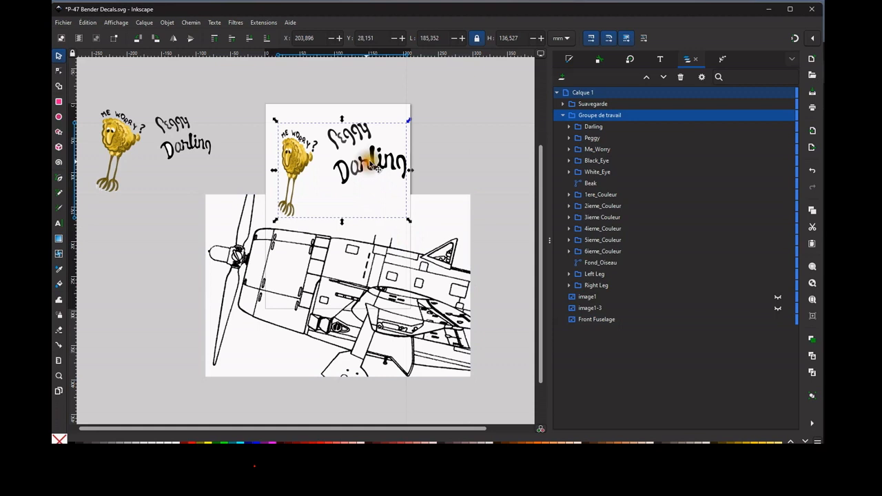
pyautogui.click(378, 131)
pyautogui.click(367, 129)
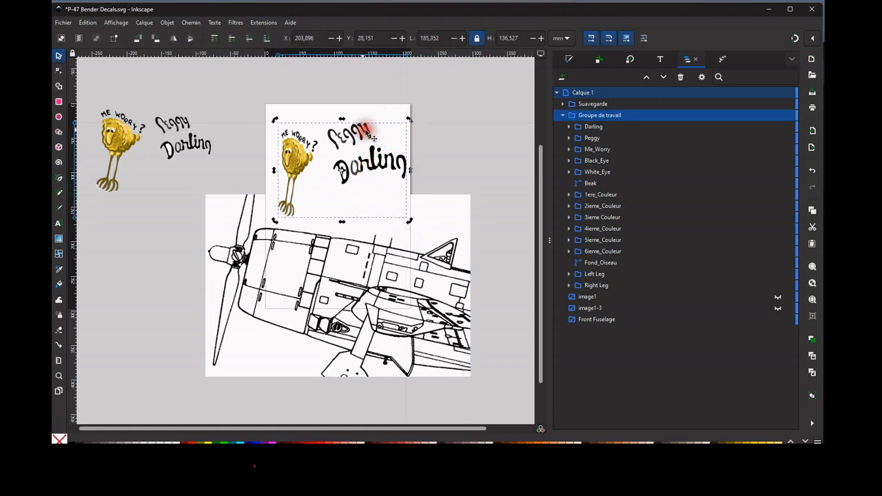
pyautogui.moveTo(414, 120); pyautogui.dragTo(421, 129)
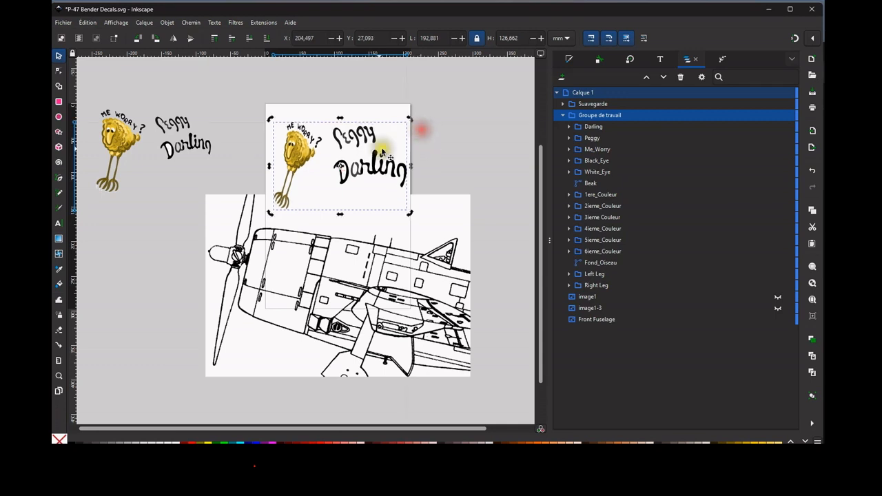
pyautogui.click(306, 160)
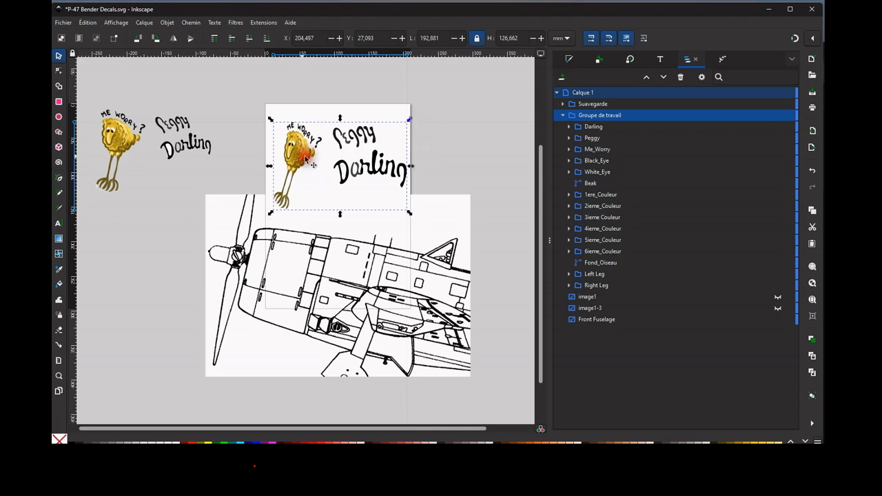
pyautogui.moveTo(299, 155); pyautogui.dragTo(307, 270)
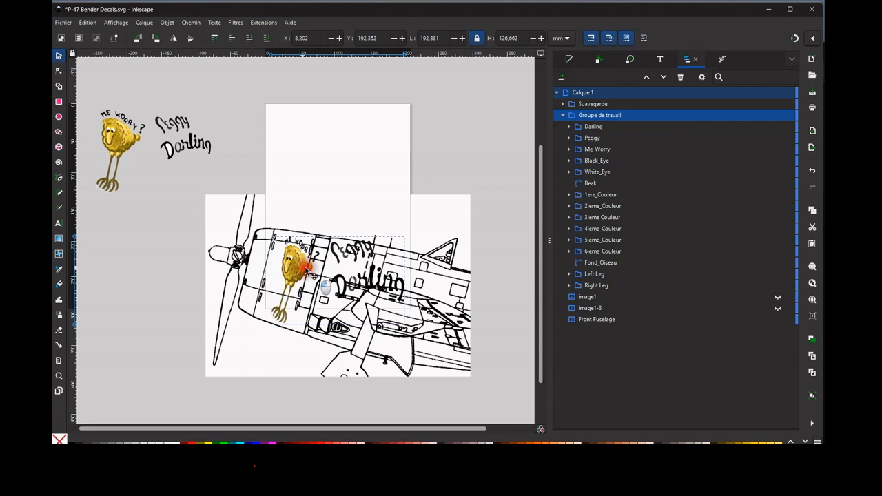
pyautogui.moveTo(308, 271); pyautogui.dragTo(307, 271)
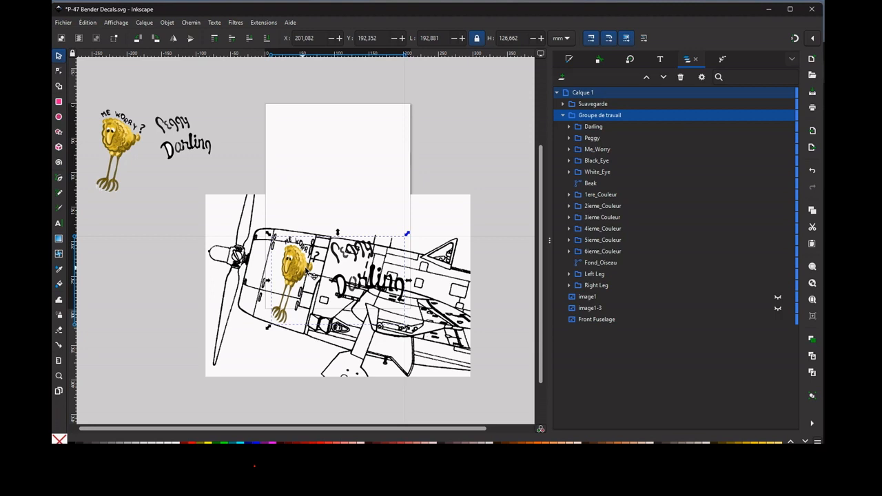
pyautogui.hotkey('ctrl', 'z')
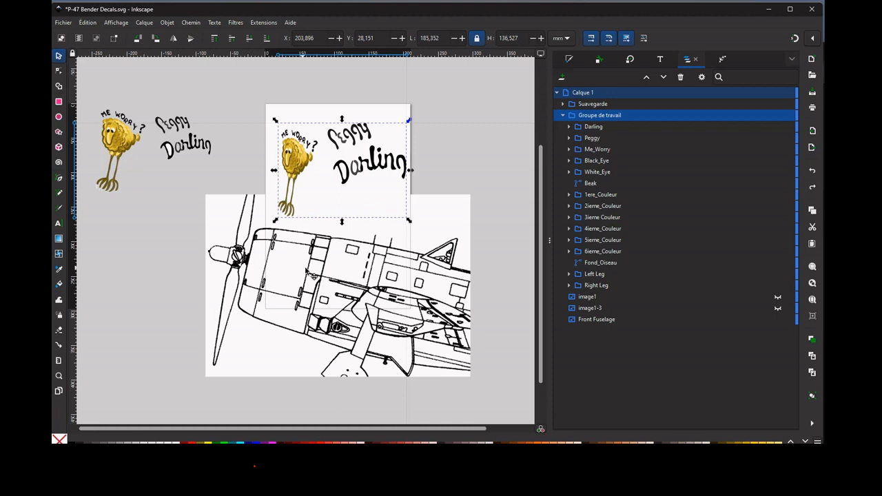
# Rotate the Front Fuselage image counterclockwise until the aircraft is level, and shift it slightly up and to the right.
pyautogui.click(310, 266)
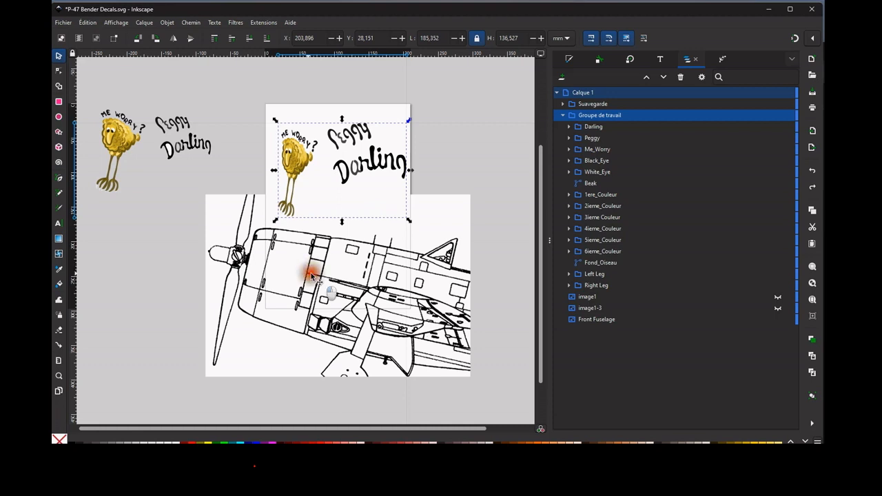
pyautogui.click(427, 257)
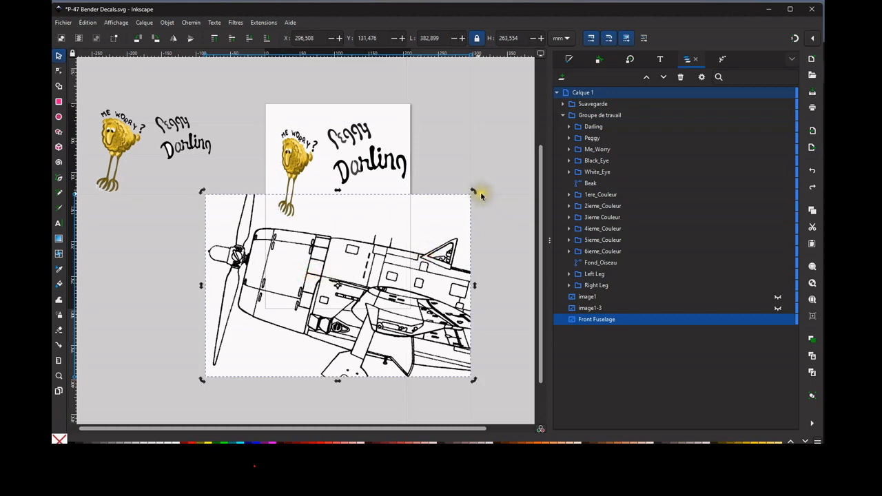
pyautogui.moveTo(473, 192); pyautogui.dragTo(460, 161)
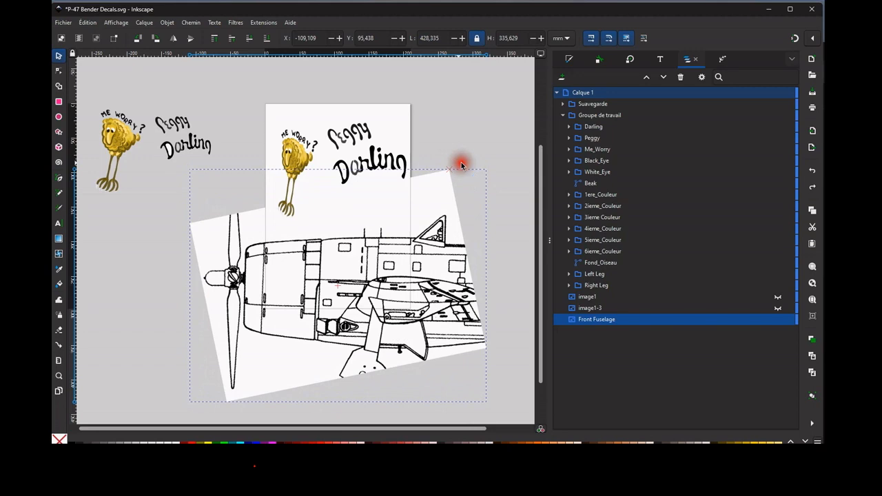
pyautogui.moveTo(364, 250); pyautogui.dragTo(383, 241)
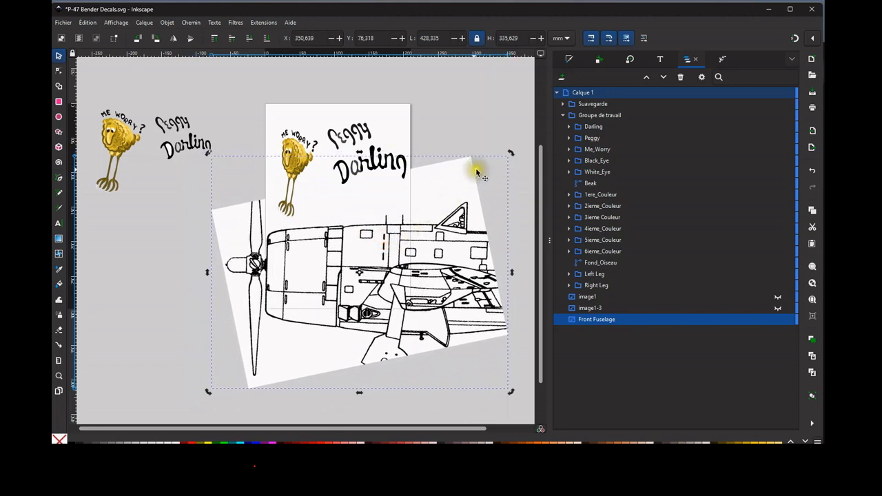
pyautogui.moveTo(514, 151); pyautogui.dragTo(514, 148)
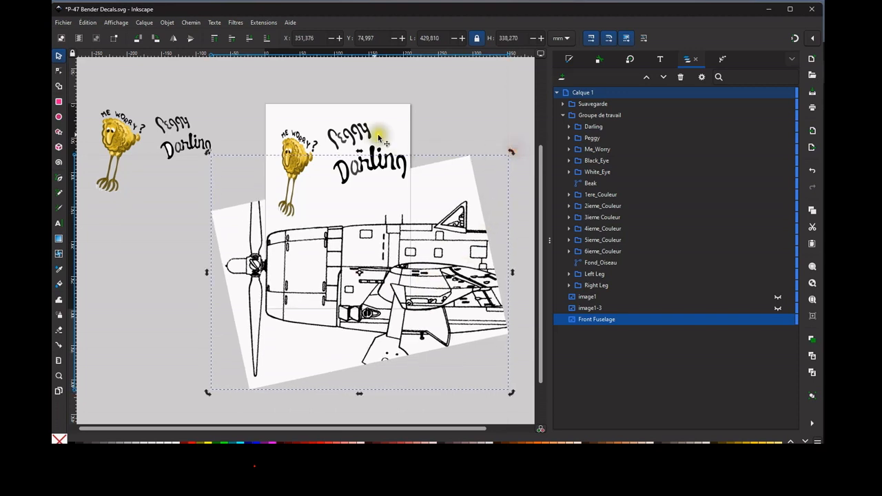
# Rotate the Groupe de travail group slightly counterclockwise until the bird's legs stand nearly vertical.
pyautogui.click(365, 133)
pyautogui.click(407, 121)
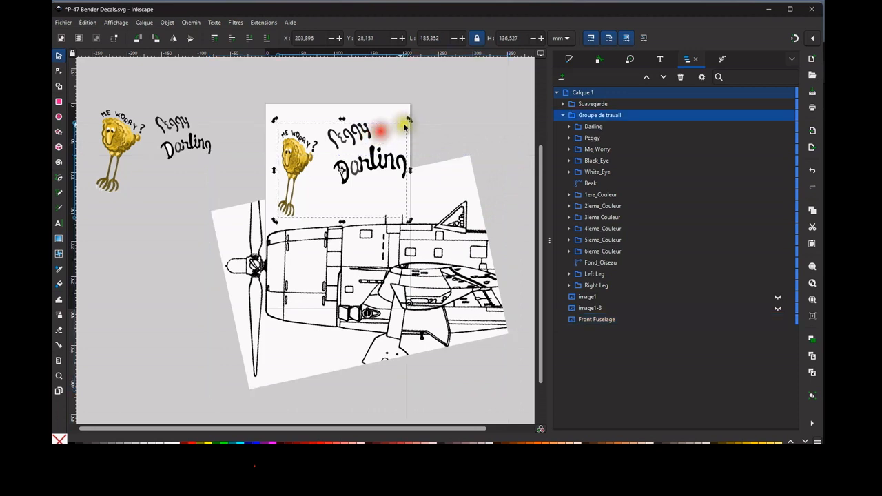
pyautogui.moveTo(412, 118); pyautogui.dragTo(404, 117)
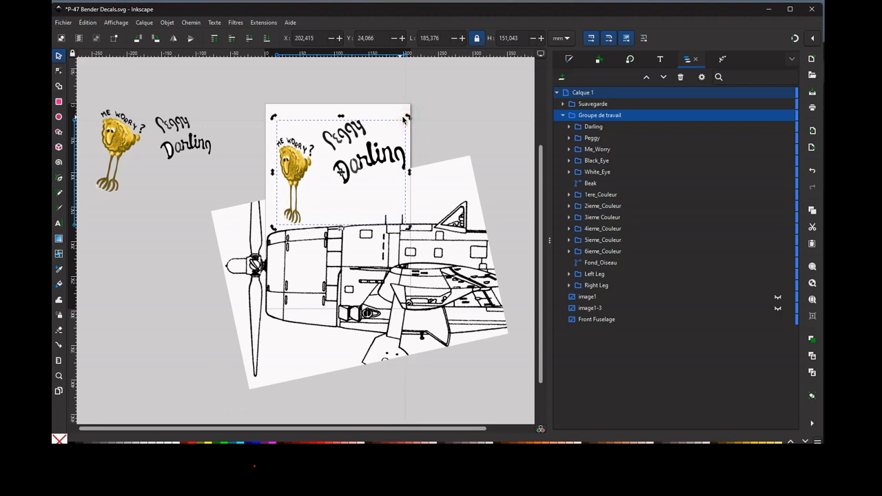
pyautogui.click(389, 113)
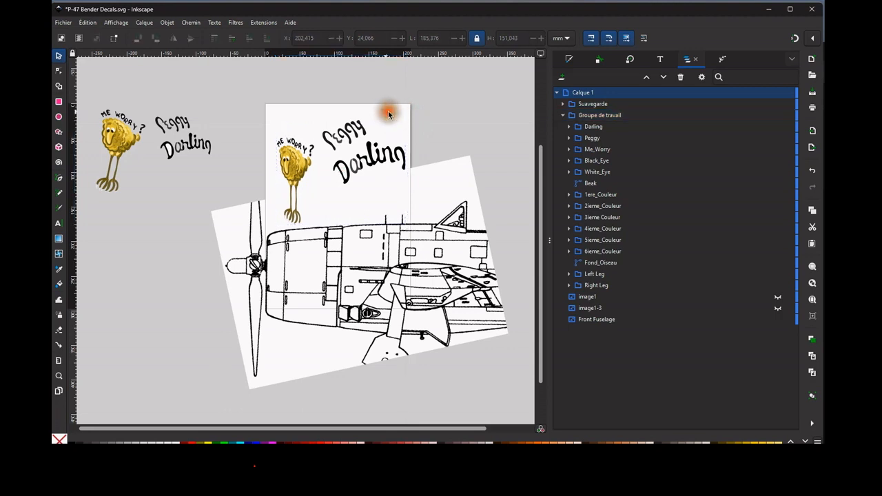
# Enlarge the rotated Front Fuselage image proportionally to about 458 × 361 mm.
pyautogui.click(357, 146)
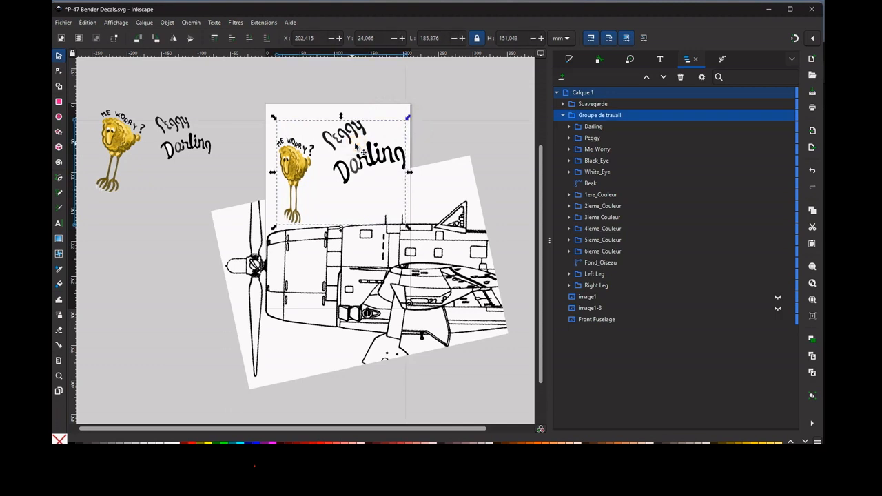
pyautogui.click(444, 229)
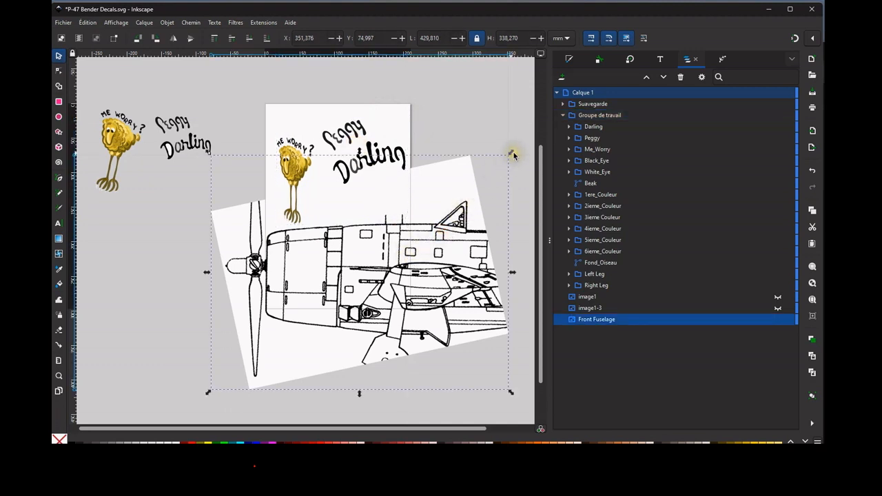
pyautogui.moveTo(512, 153); pyautogui.dragTo(534, 129)
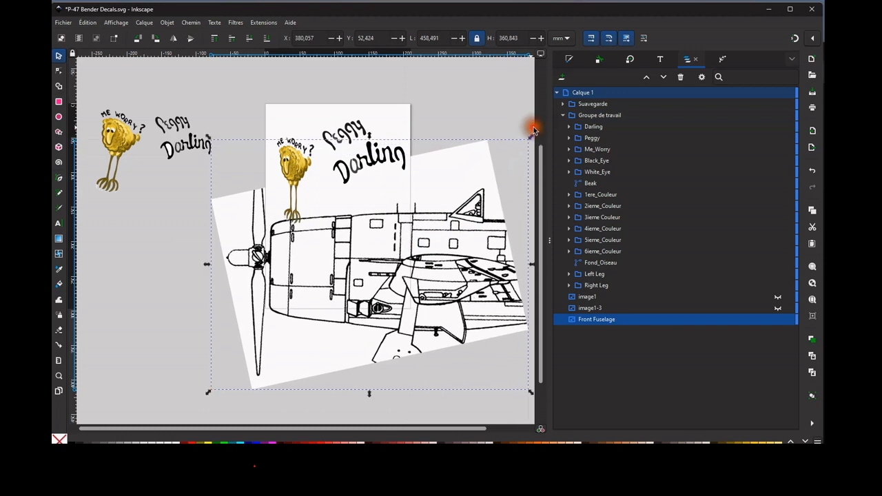
# Place the Groupe de travail group over the fuselage, with the bird on the engine cowling and the lettering just behind it.
pyautogui.click(359, 130)
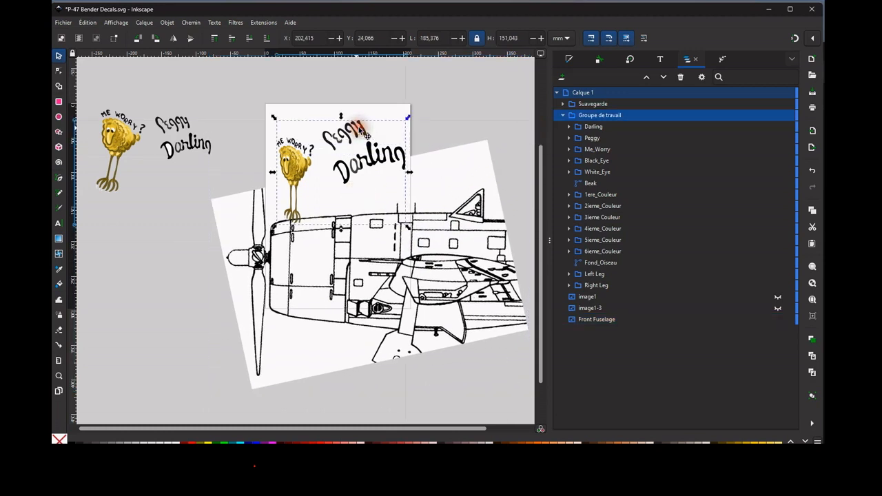
pyautogui.moveTo(359, 130); pyautogui.dragTo(397, 252)
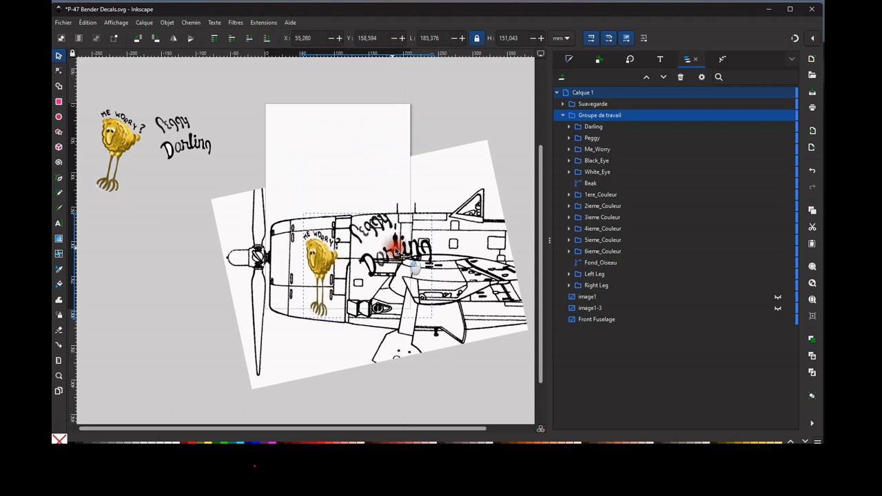
pyautogui.moveTo(397, 251); pyautogui.dragTo(398, 251)
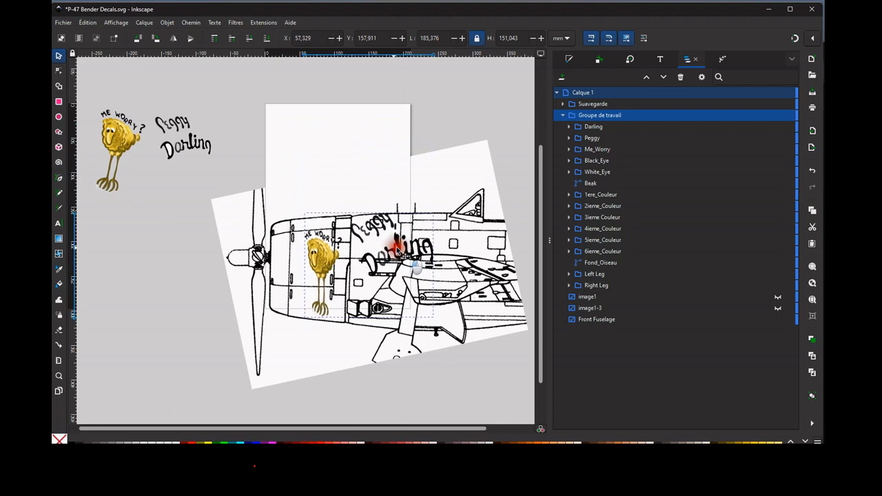
pyautogui.moveTo(398, 250); pyautogui.dragTo(397, 250)
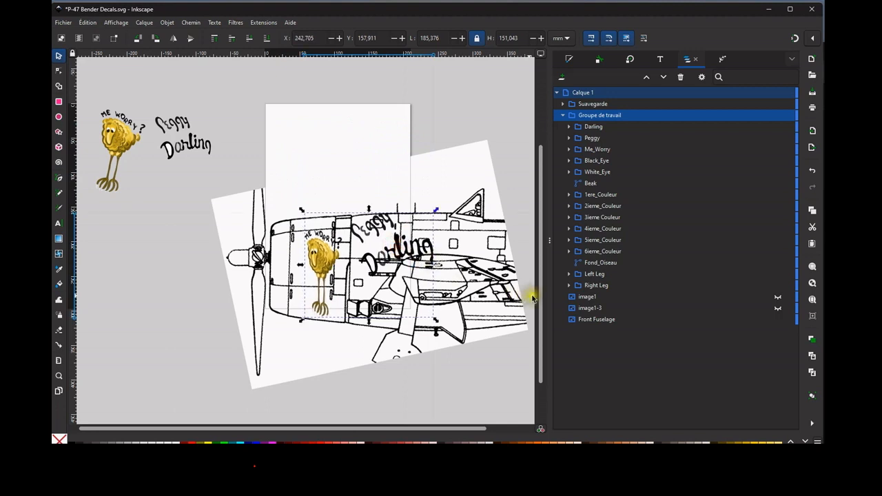
# Make the hidden reference photo image1 visible and enlarge it proportionally to about 204 × 186 mm.
pyautogui.click(600, 298)
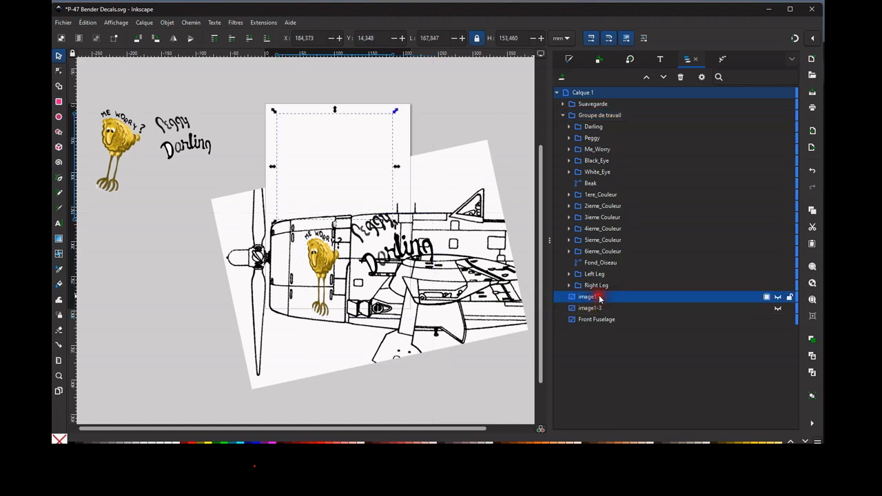
pyautogui.click(778, 297)
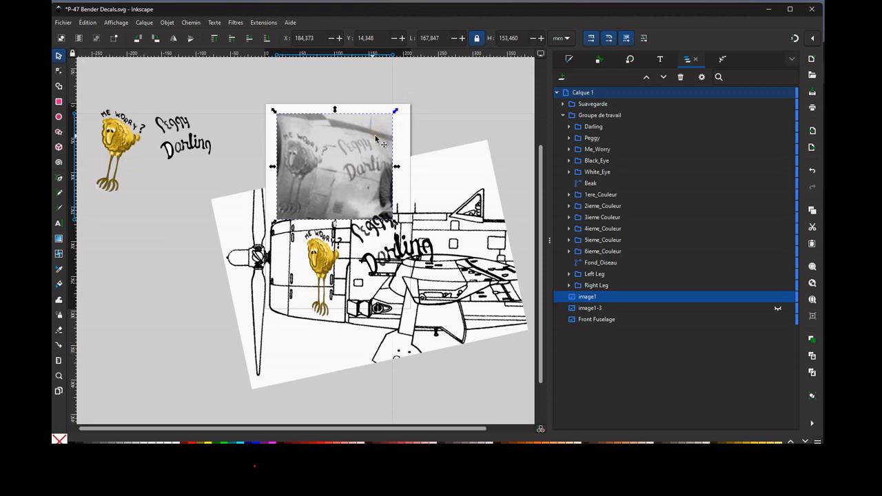
pyautogui.click(397, 110)
pyautogui.moveTo(399, 110); pyautogui.dragTo(444, 88)
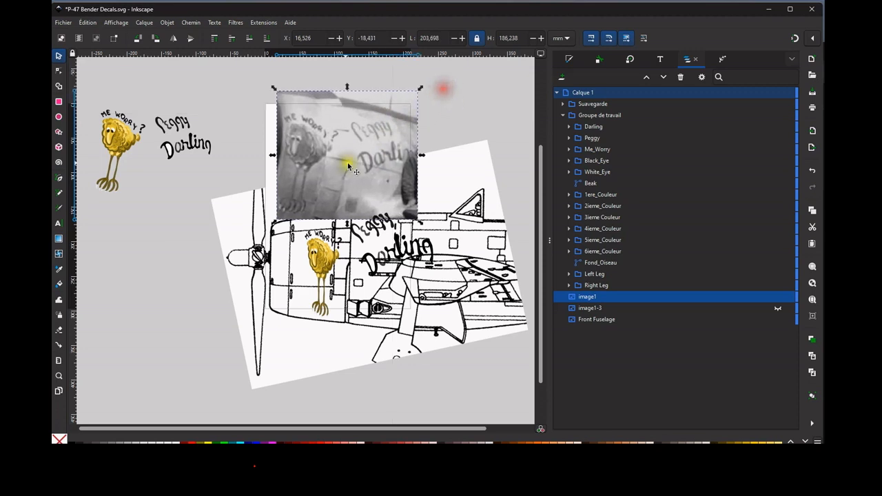
# Move the Front Fuselage drawing down below the photo and reposition the Groupe de travail group over the engine cowling.
pyautogui.moveTo(447, 198); pyautogui.dragTo(444, 225)
pyautogui.click(387, 246)
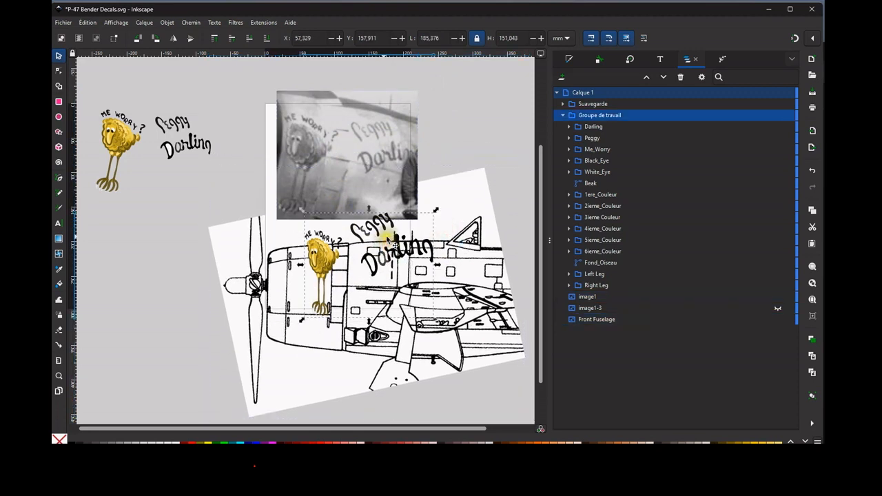
pyautogui.moveTo(387, 240); pyautogui.dragTo(390, 249)
pyautogui.click(384, 230)
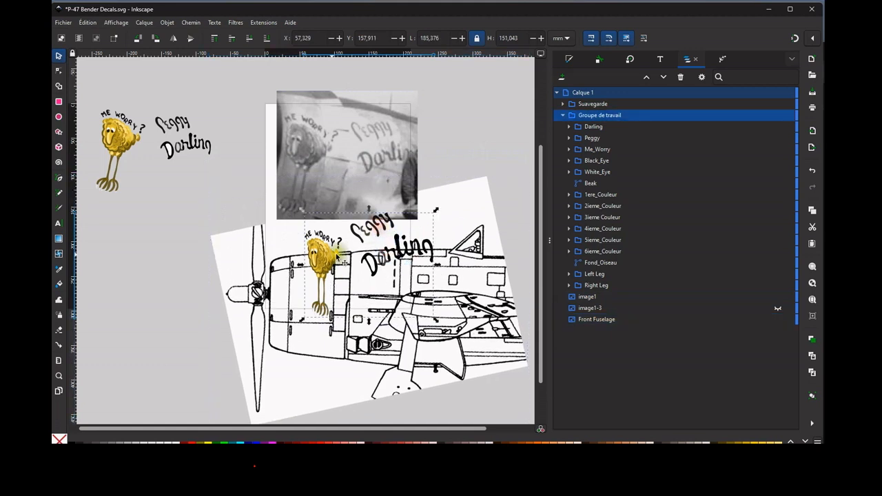
pyautogui.moveTo(335, 259); pyautogui.dragTo(324, 301)
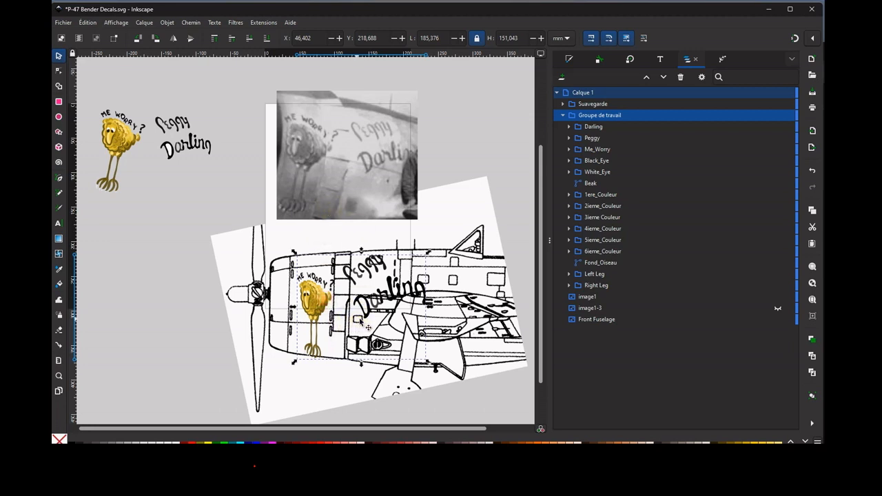
pyautogui.click(324, 299)
pyautogui.moveTo(324, 297); pyautogui.dragTo(331, 292)
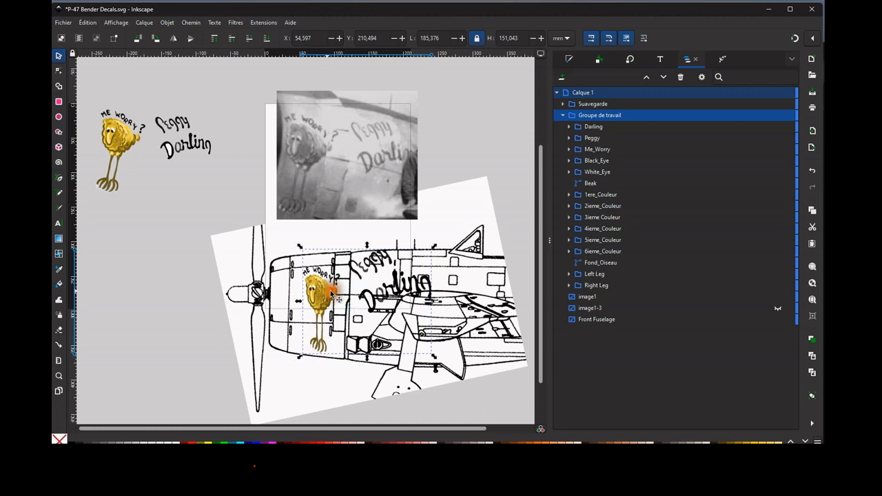
# Unlock the proportions, widen the Groupe de travail group to about 215 mm, and shift it slightly left.
pyautogui.moveTo(301, 301); pyautogui.dragTo(322, 296)
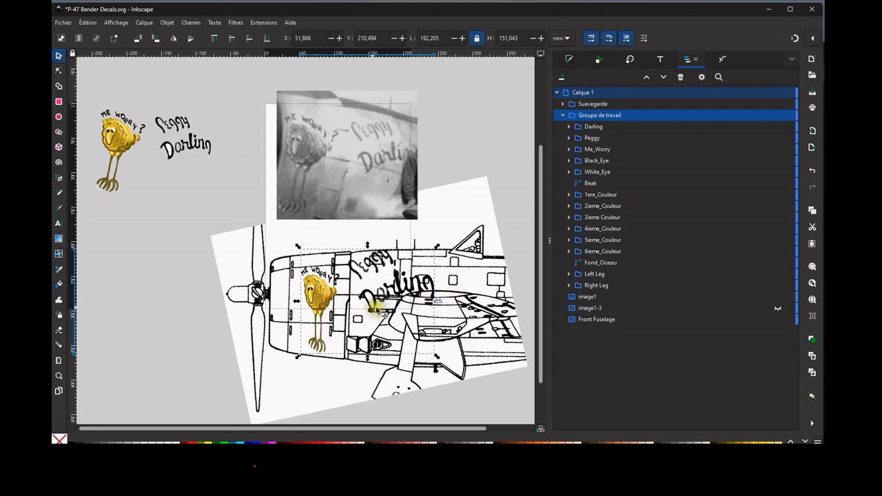
pyautogui.click(476, 38)
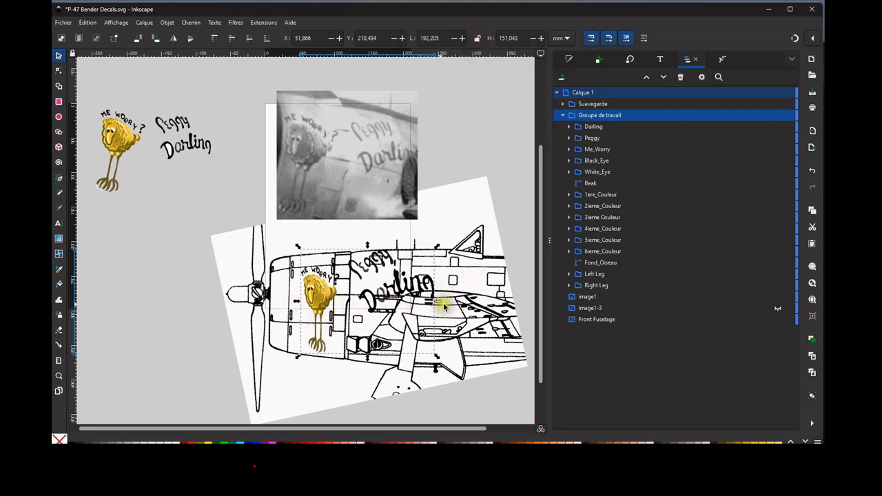
pyautogui.moveTo(439, 303); pyautogui.dragTo(460, 304)
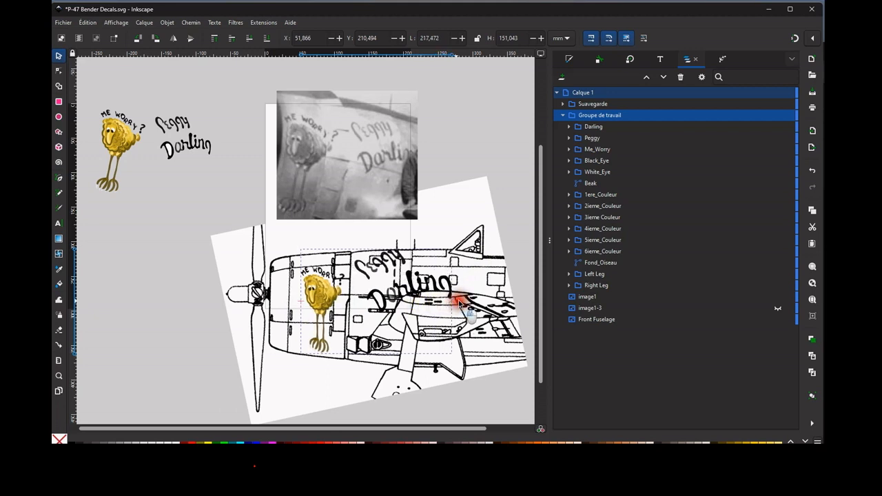
pyautogui.moveTo(460, 304); pyautogui.dragTo(459, 303)
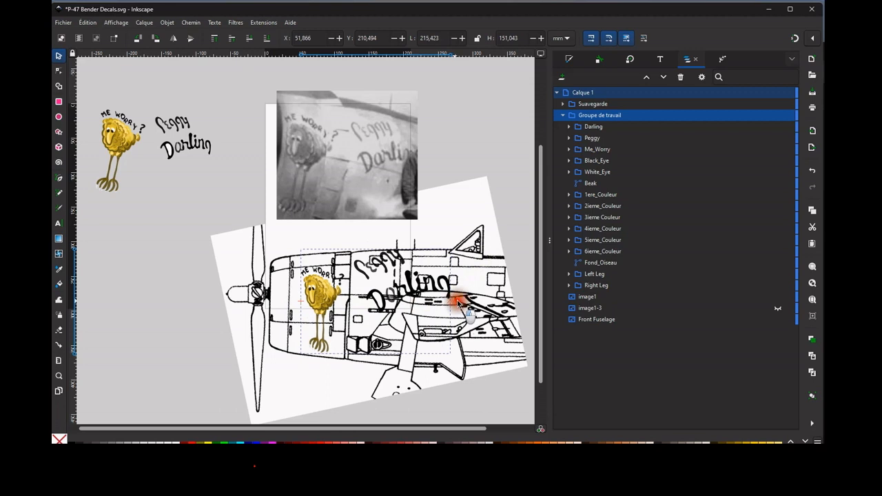
pyautogui.moveTo(338, 301); pyautogui.dragTo(336, 302)
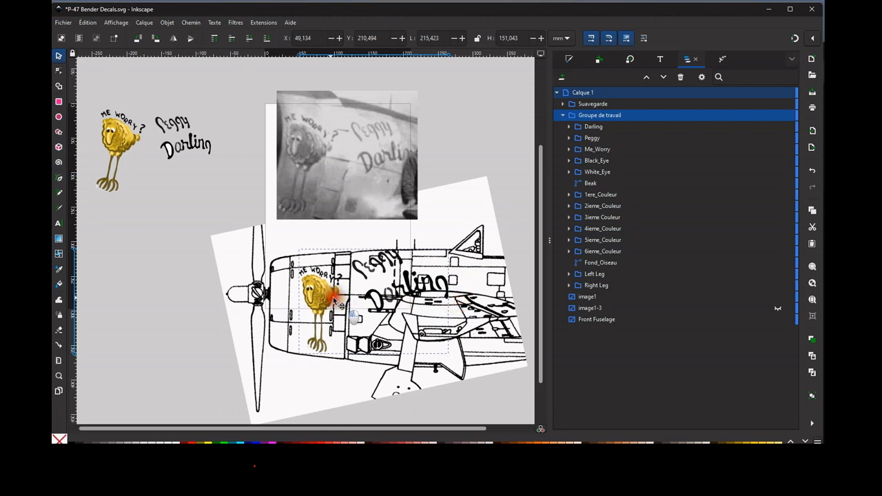
# Reduce the Groupe de travail group to about 190 mm wide and 118 mm high.
pyautogui.click(393, 272)
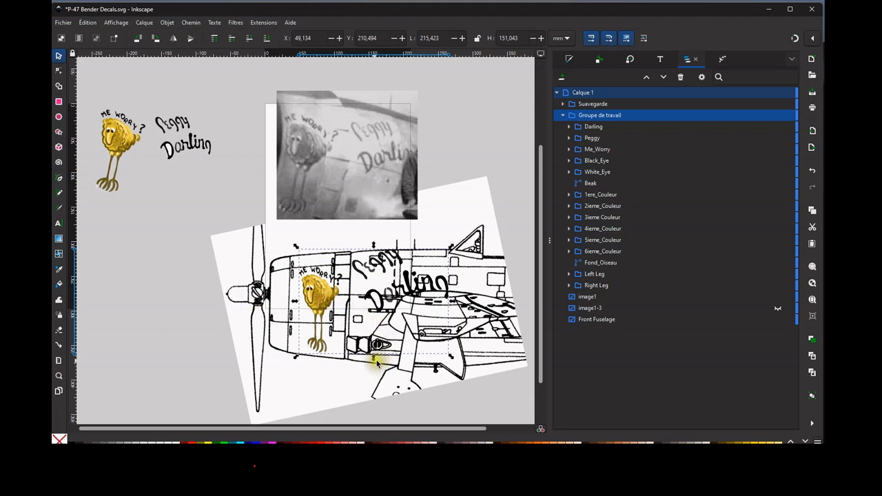
pyautogui.moveTo(375, 362); pyautogui.dragTo(368, 341)
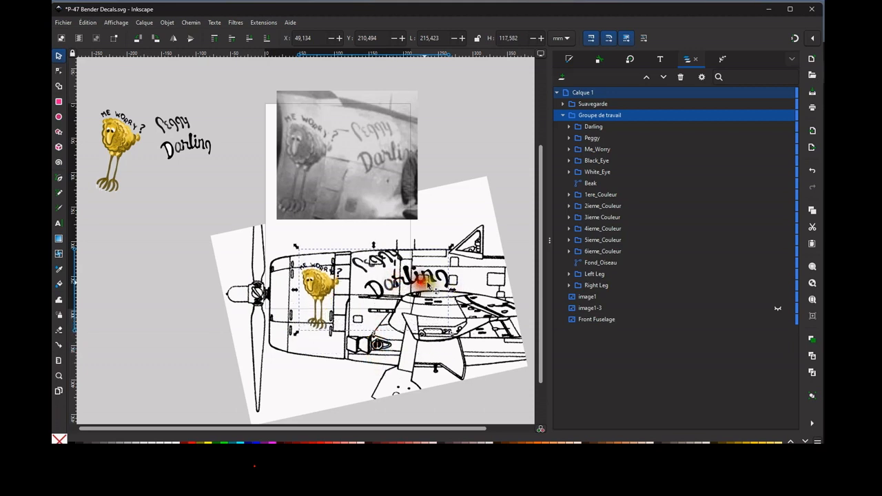
pyautogui.moveTo(454, 290); pyautogui.dragTo(438, 295)
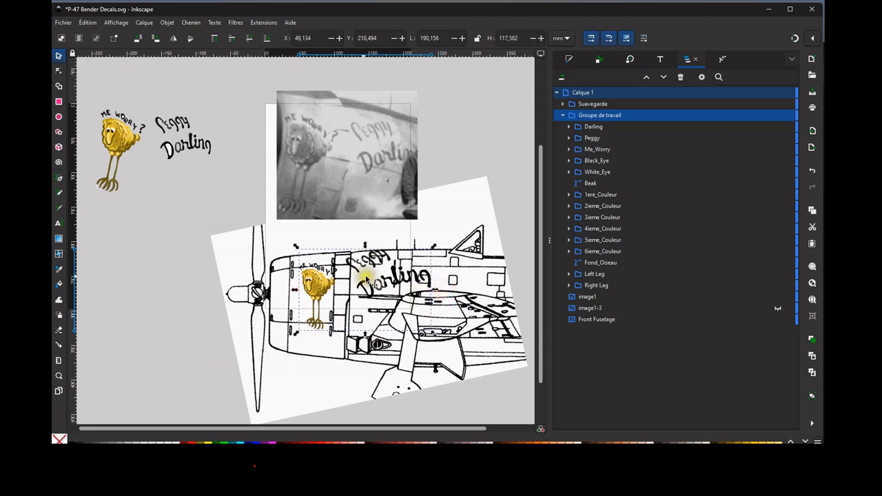
# Shift the Front Fuselage drawing slightly right and down, and realign the Groupe de travail group on the cowling and fuselage.
pyautogui.moveTo(383, 281); pyautogui.dragTo(392, 284)
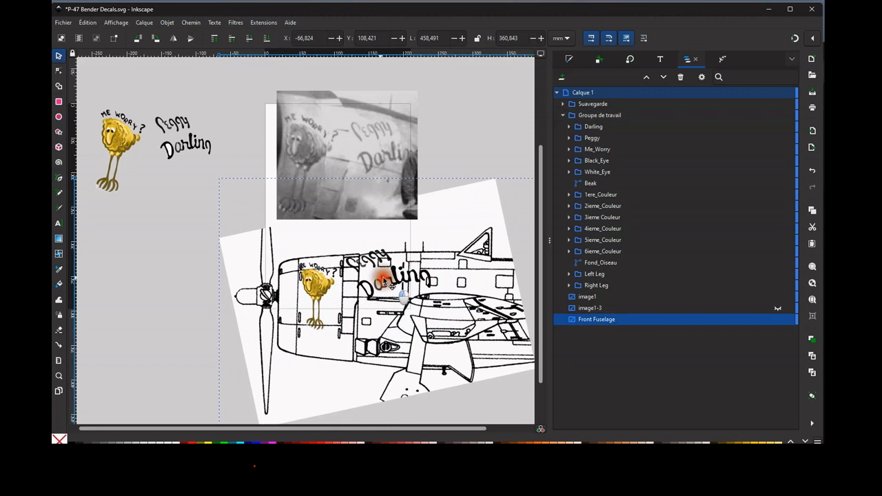
pyautogui.click(327, 286)
pyautogui.moveTo(335, 293); pyautogui.dragTo(348, 303)
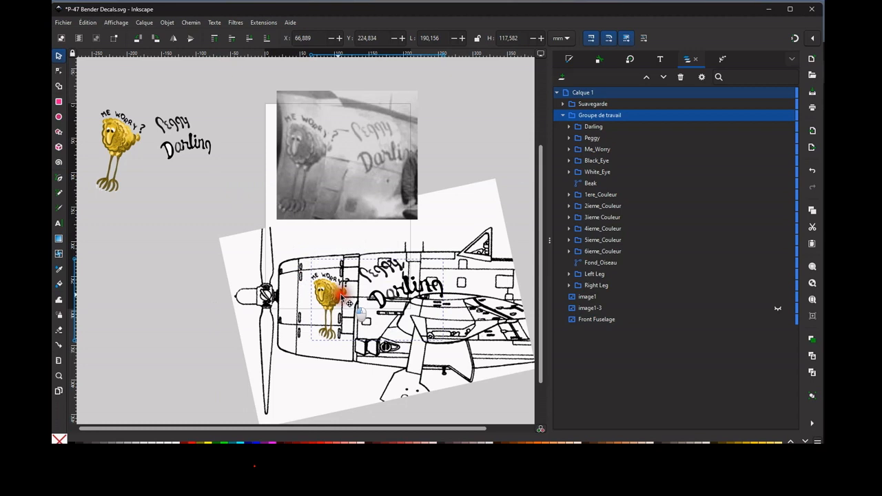
pyautogui.moveTo(350, 303); pyautogui.dragTo(340, 296)
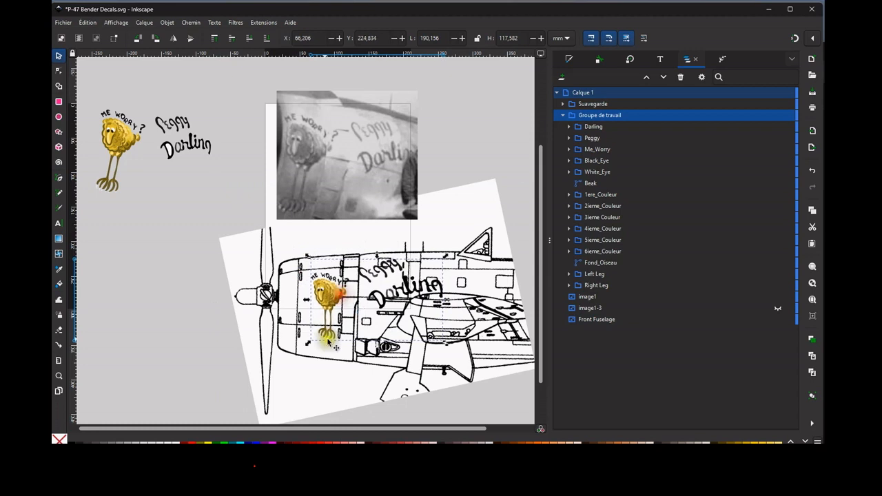
# Shrink the Groupe de travail group further to about 169 × 88 mm, keeping the bird on the cowling.
pyautogui.click(329, 328)
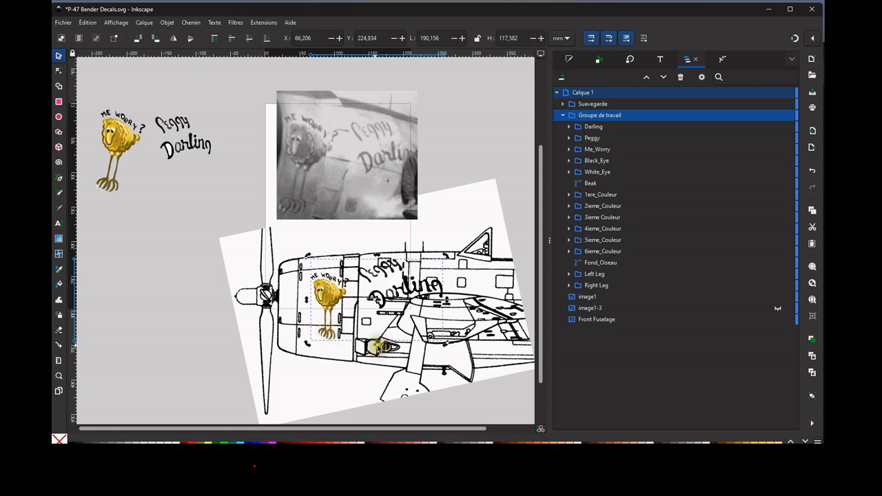
pyautogui.moveTo(380, 250); pyautogui.dragTo(383, 263)
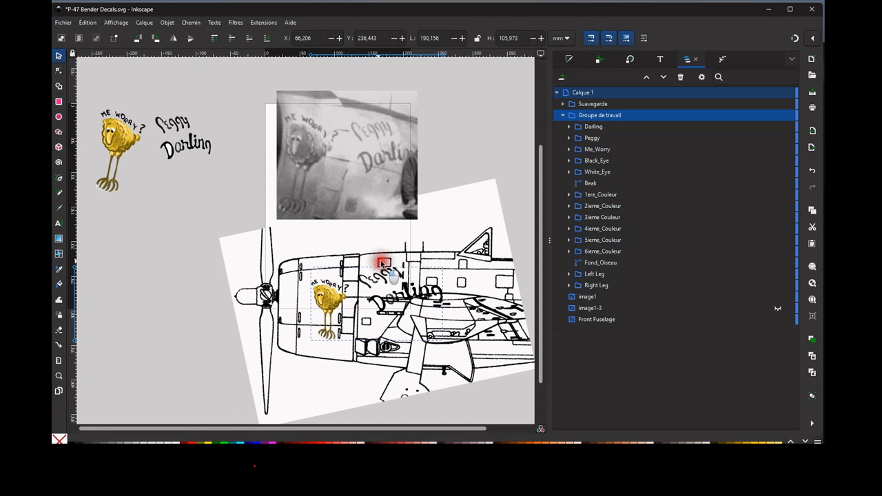
pyautogui.moveTo(383, 264); pyautogui.dragTo(350, 298)
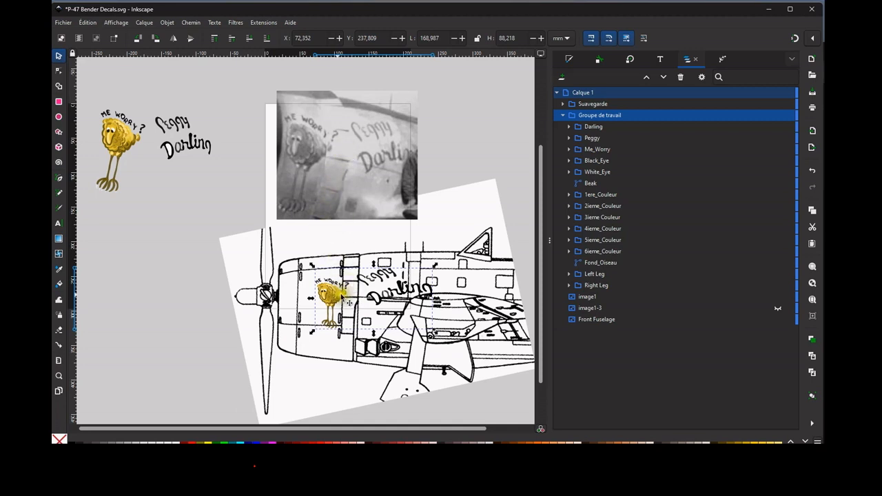
# Fine-tune the Groupe de travail group's position so the bird's body sits at the rear edge of the cowling panel.
pyautogui.scroll(5, 344, 296)
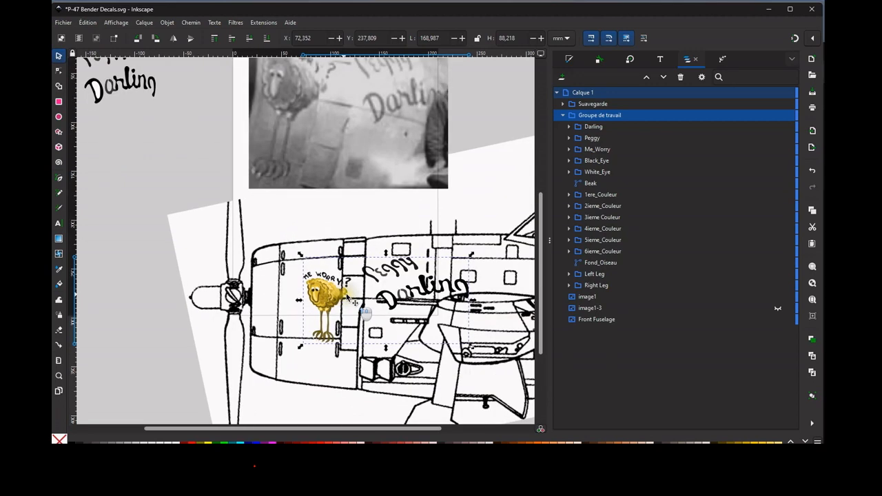
pyautogui.moveTo(329, 291); pyautogui.dragTo(328, 293)
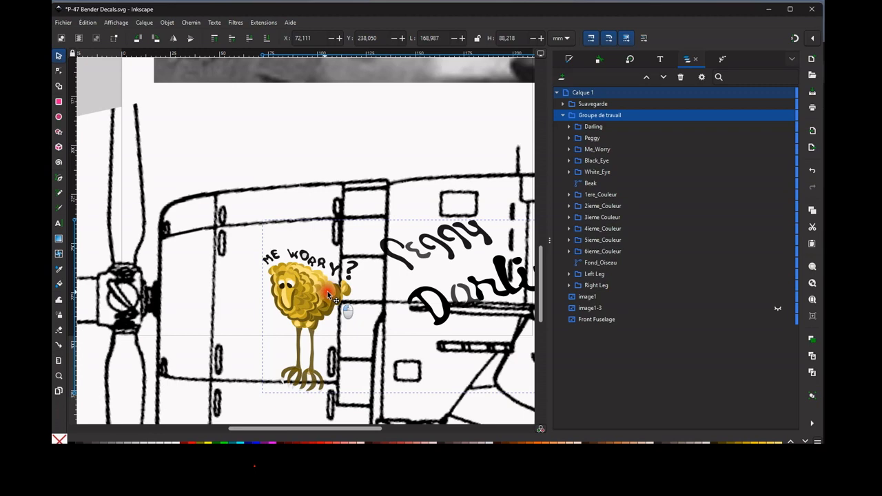
pyautogui.scroll(-1, 330, 297)
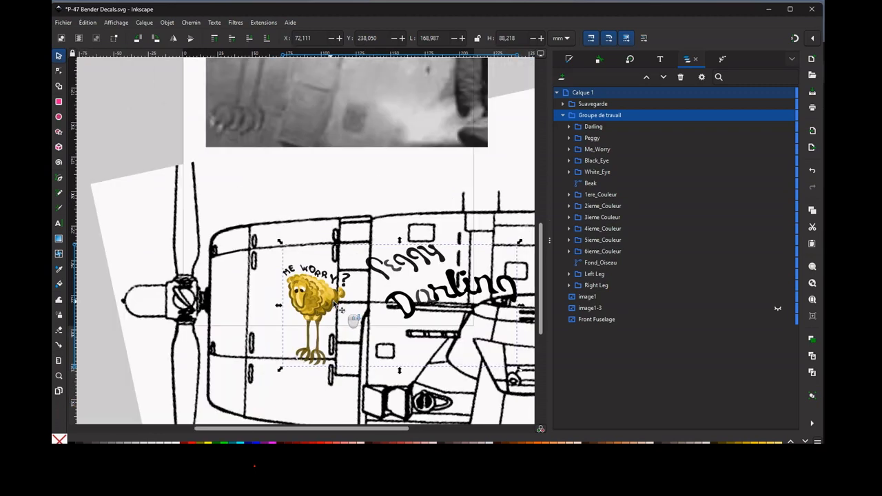
pyautogui.scroll(-1, 337, 310)
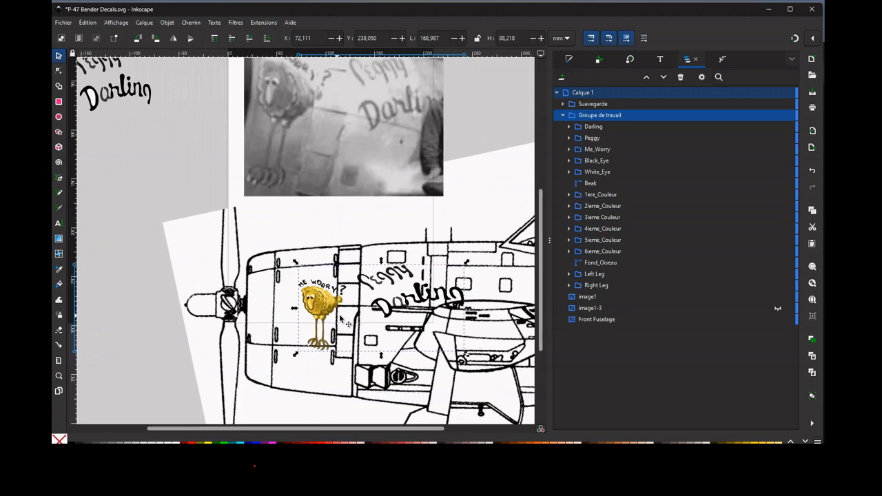
pyautogui.moveTo(339, 298); pyautogui.dragTo(338, 299)
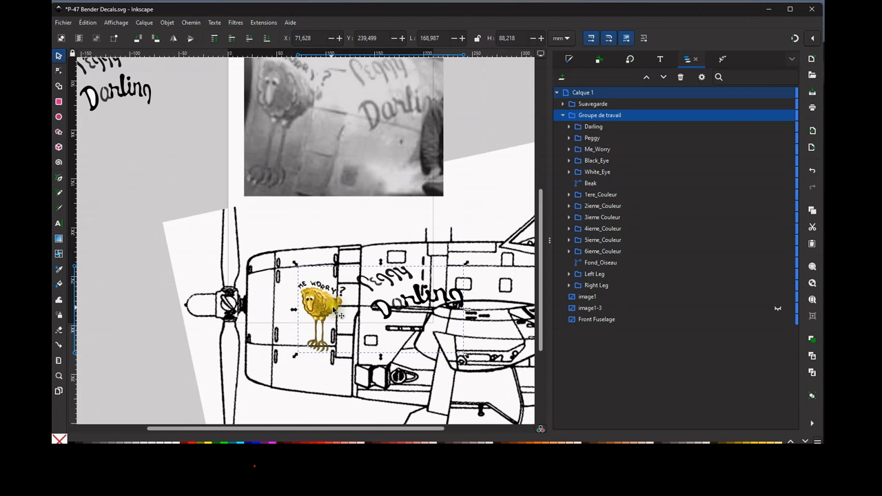
pyautogui.moveTo(338, 304); pyautogui.dragTo(338, 300)
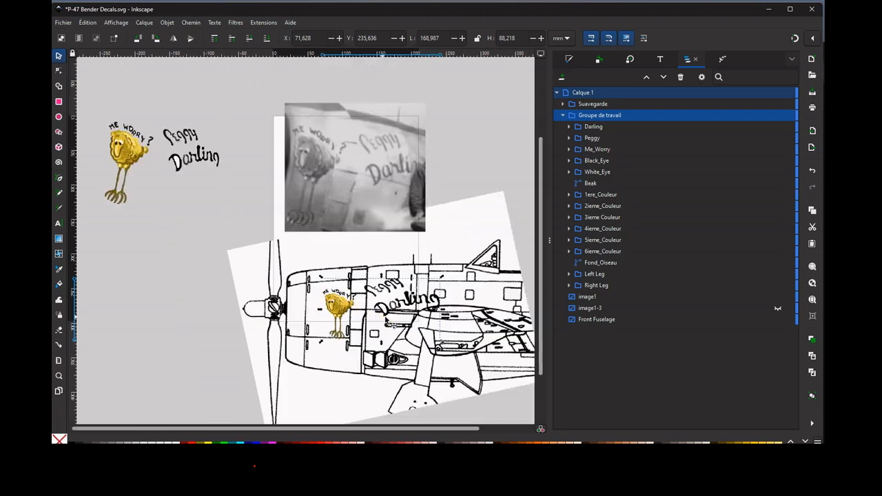
# Narrow the Groupe de travail group to about 153 mm and shift it slightly right and down on the fuselage.
pyautogui.scroll(-1, 390, 318)
pyautogui.click(406, 299)
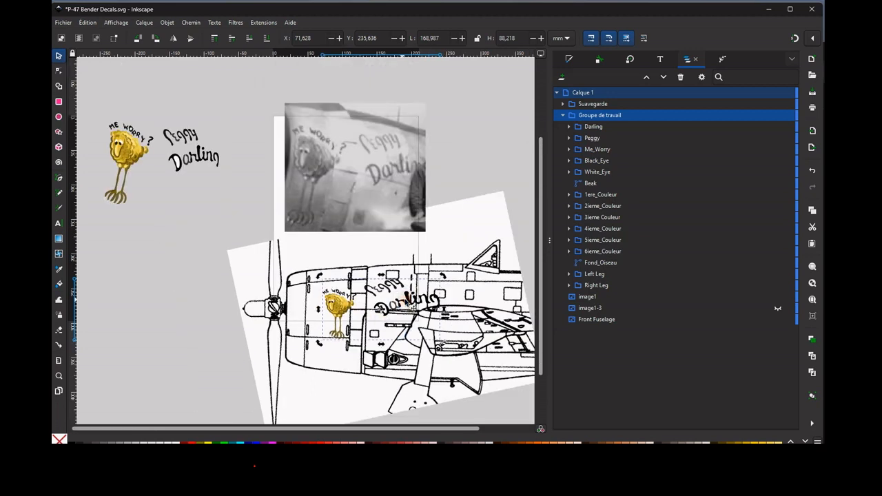
pyautogui.click(419, 300)
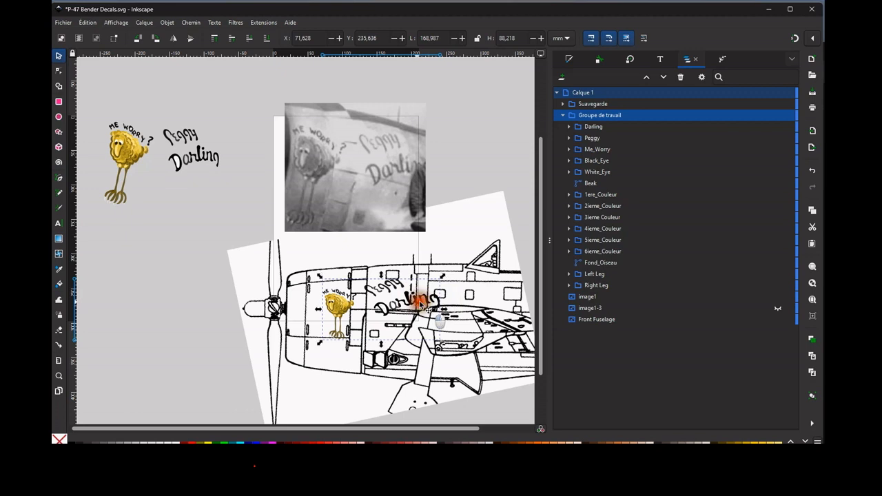
pyautogui.moveTo(447, 313); pyautogui.dragTo(438, 314)
pyautogui.moveTo(348, 309); pyautogui.dragTo(351, 311)
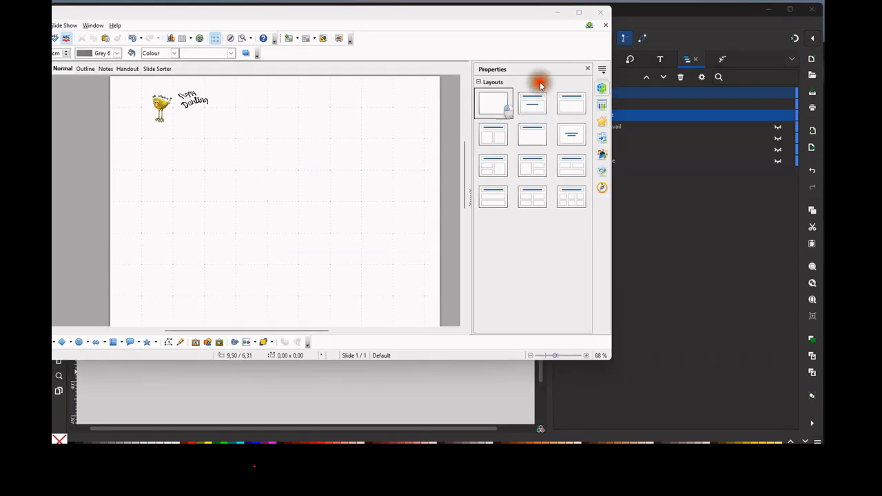
# Switch to the OpenOffice Impress presentation containing the decal and move its window fully into view.
pyautogui.click(626, 21)
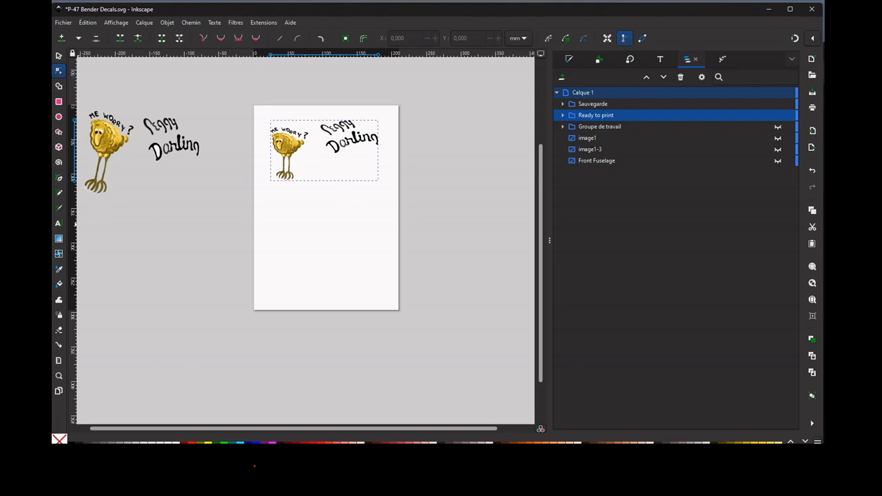
pyautogui.hotkey('alt', 'Tab')
pyautogui.click(164, 158)
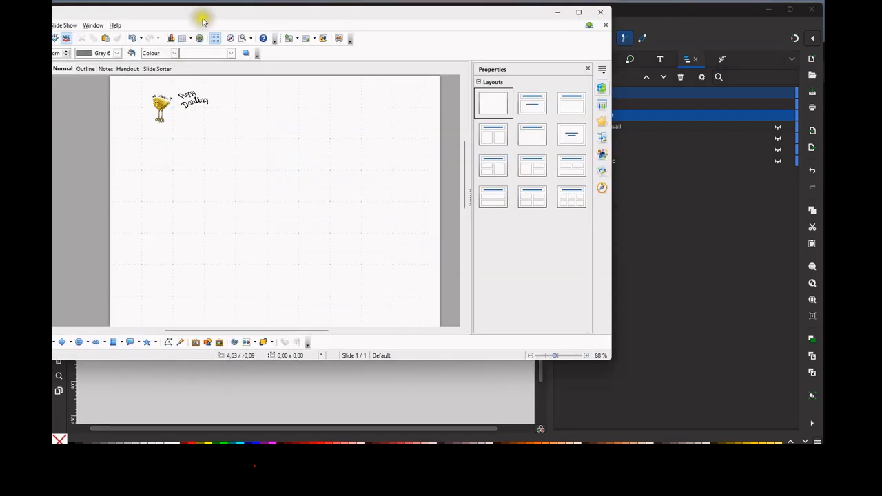
pyautogui.moveTo(228, 14); pyautogui.dragTo(353, 27)
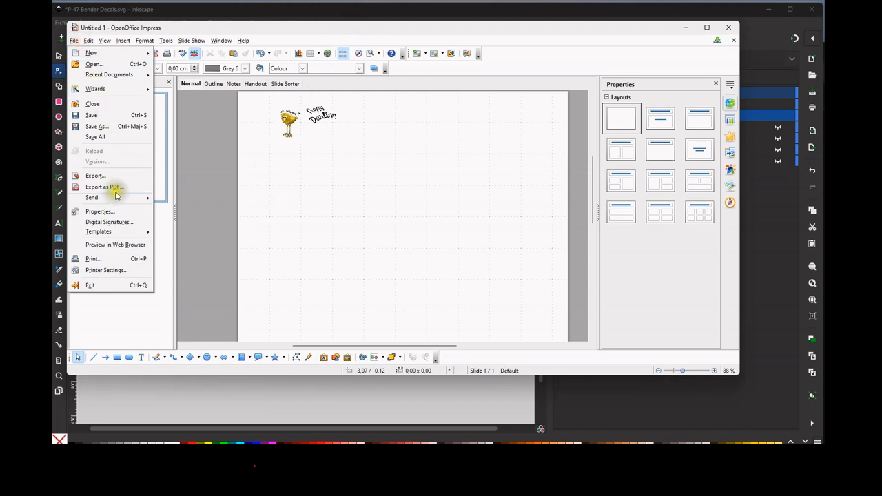
# Open the print settings for the presentation and review its content, colour, size and page layout options.
pyautogui.click(124, 258)
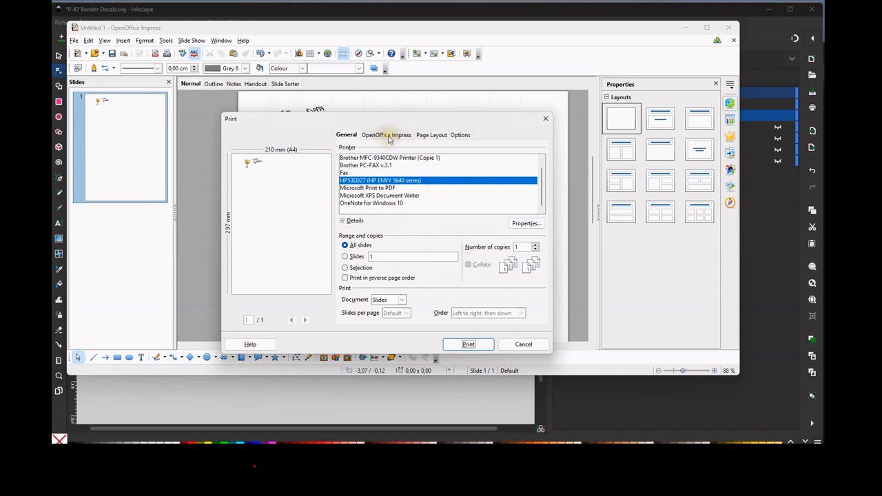
pyautogui.click(386, 138)
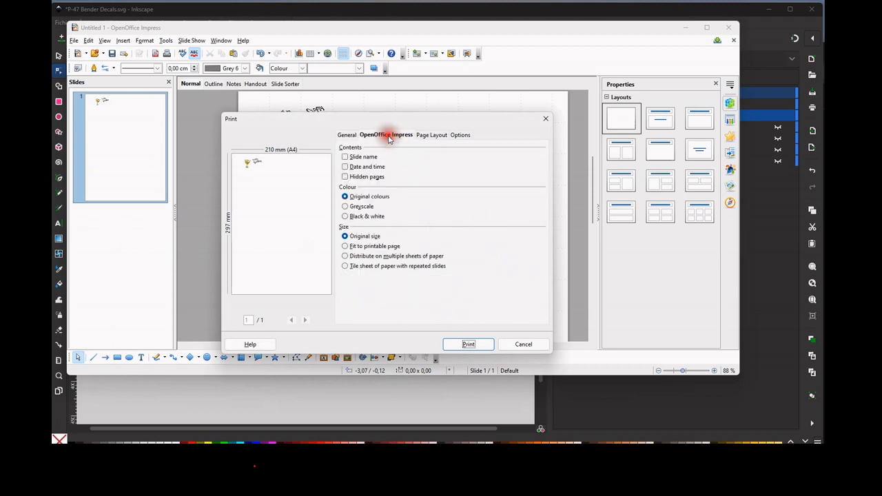
pyautogui.click(437, 136)
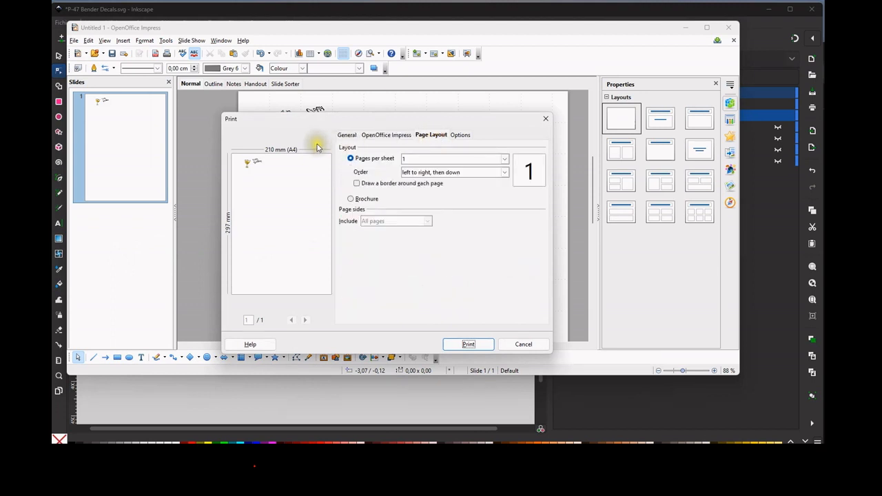
pyautogui.click(346, 136)
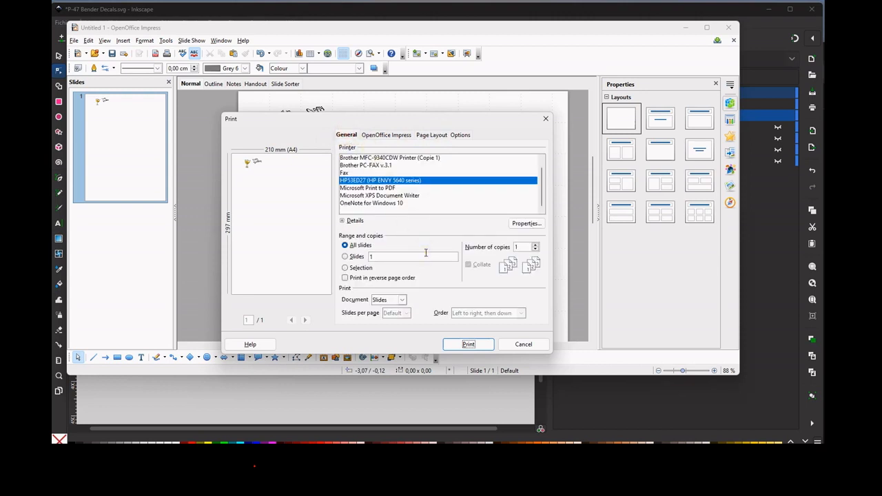
# Set the HP ENVY 5640 printer's print quality to Optimale and print all slides as one copy.
pyautogui.click(528, 225)
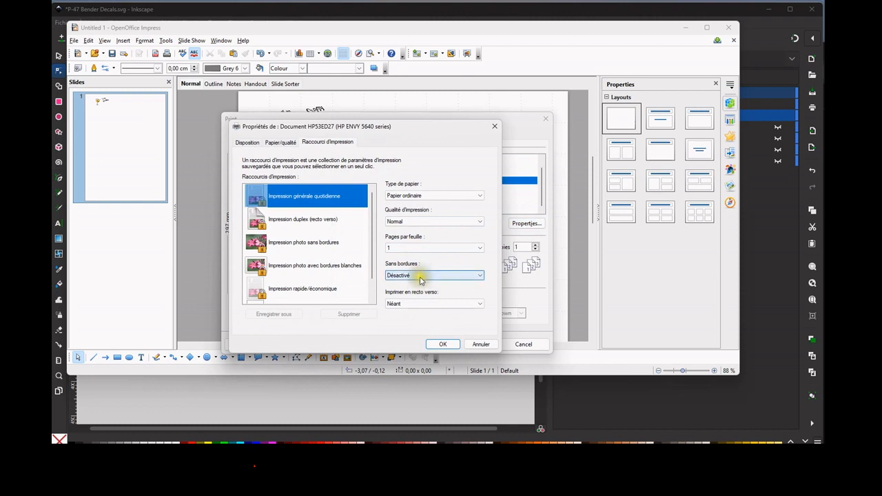
pyautogui.click(280, 145)
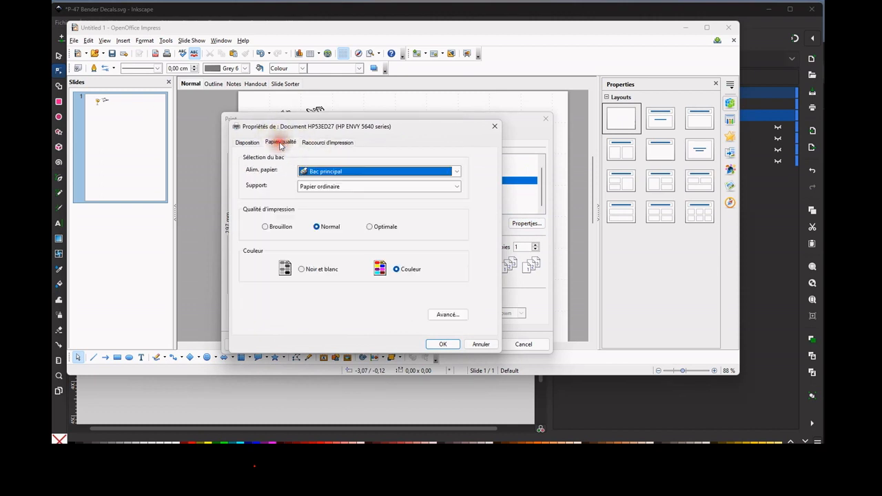
pyautogui.click(378, 229)
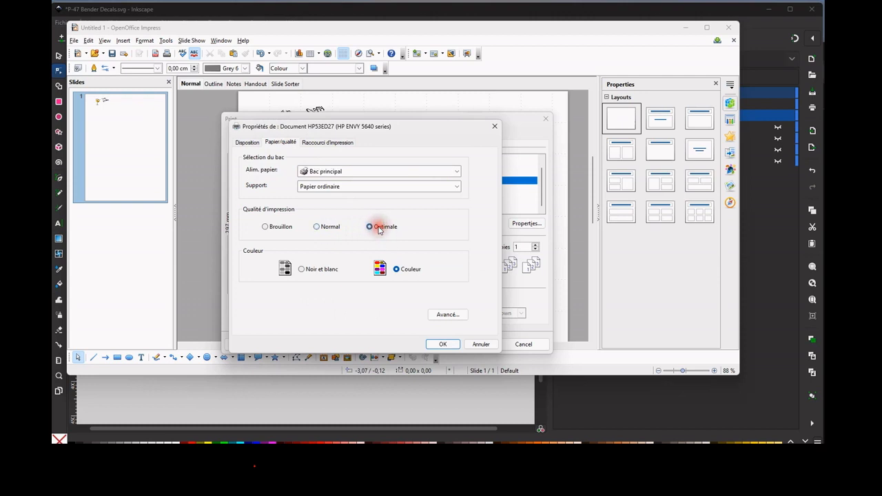
pyautogui.click(247, 144)
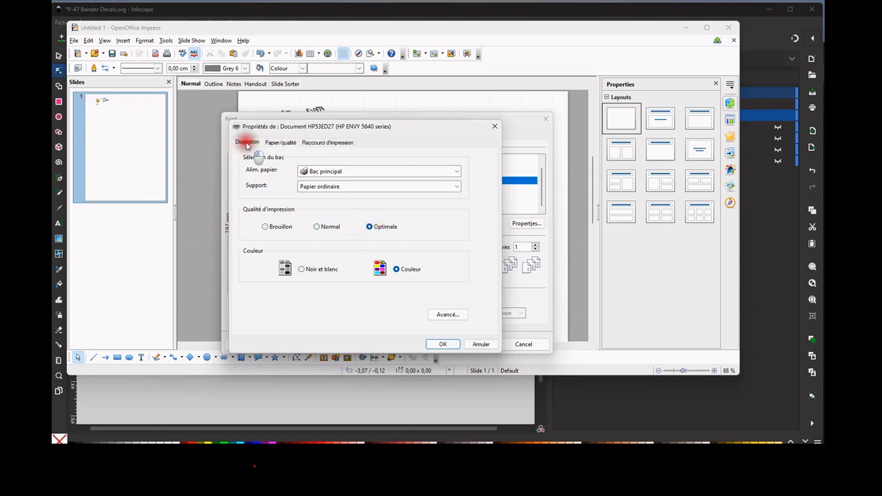
pyautogui.click(284, 144)
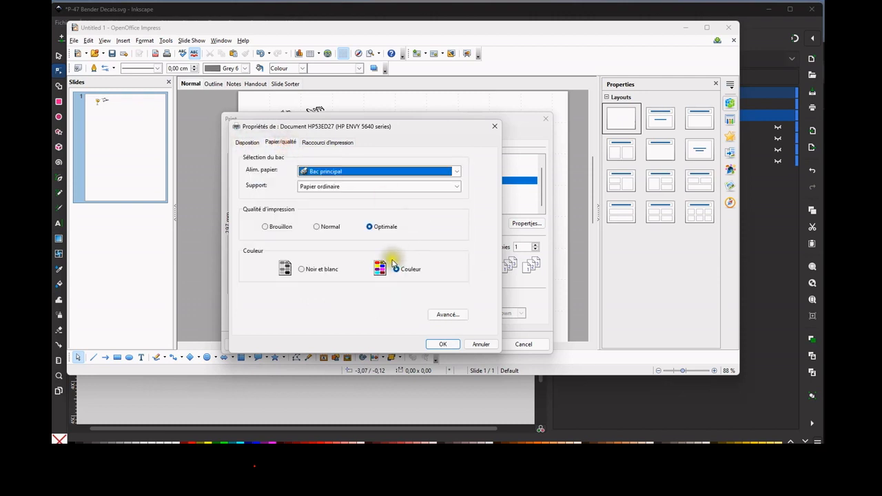
pyautogui.click(443, 346)
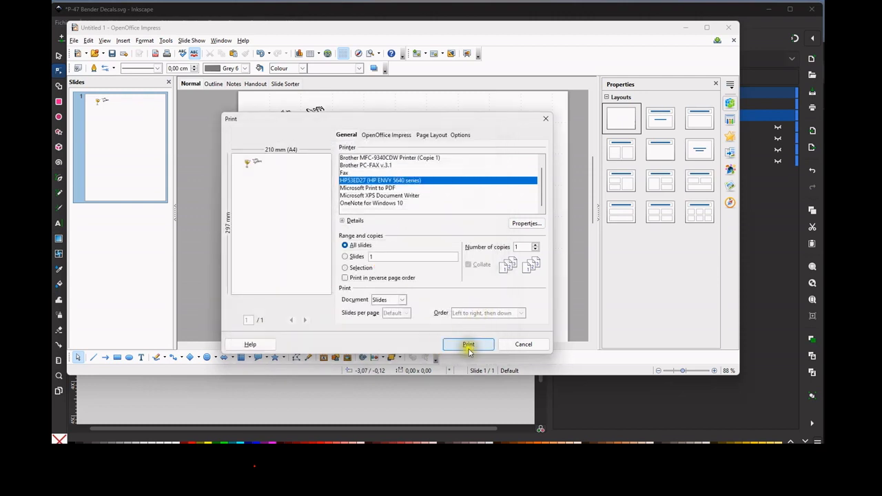
pyautogui.click(468, 345)
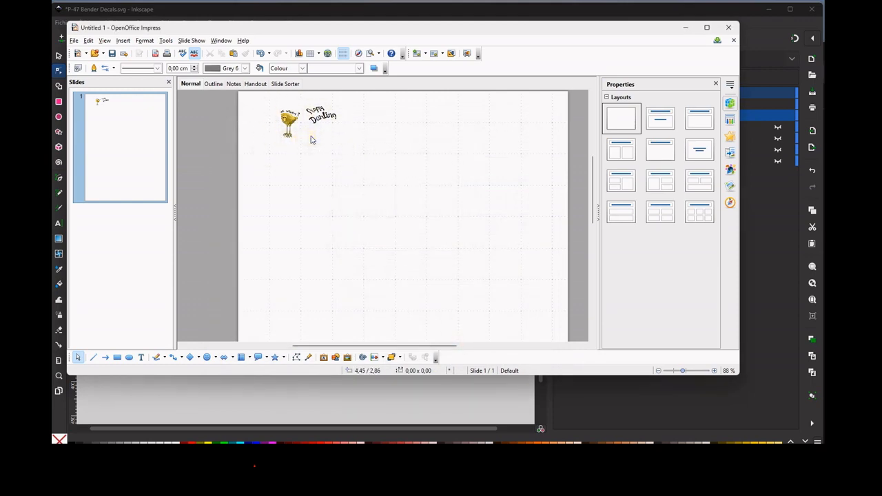
# Select the bird and lettering decal image on the slide to examine its position and size.
pyautogui.click(290, 119)
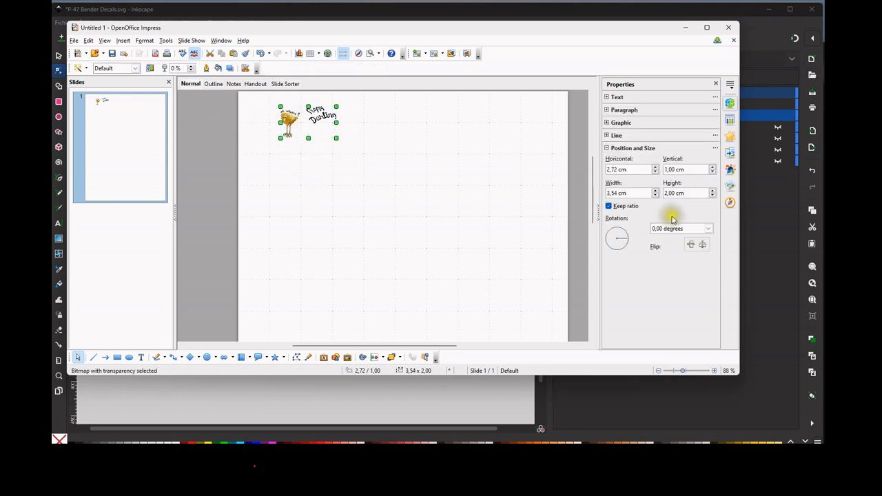